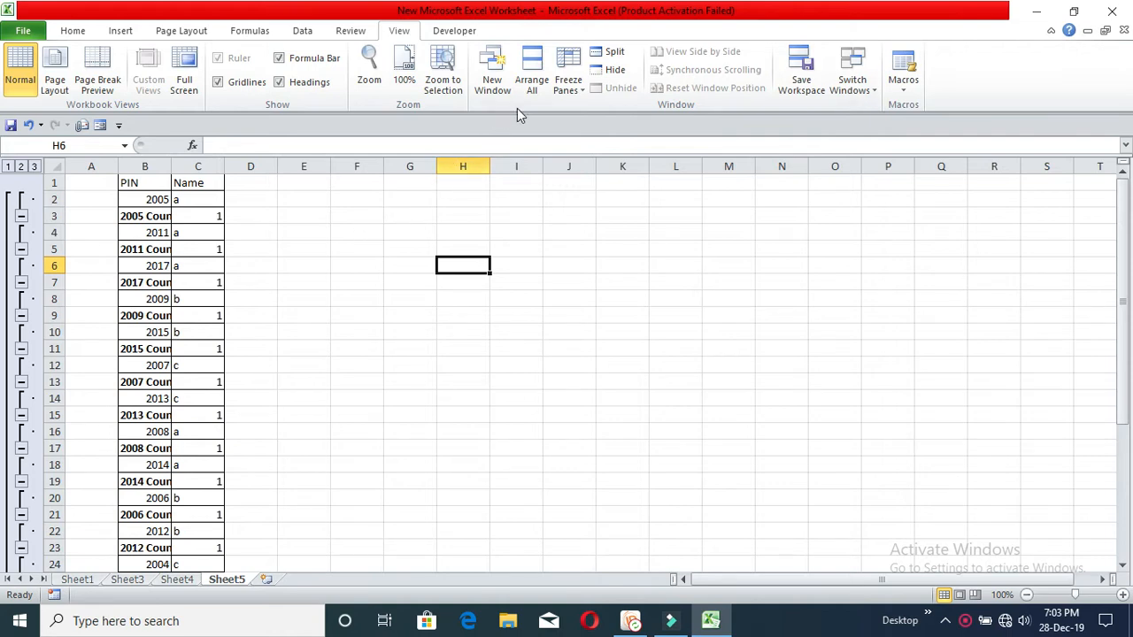
Examine the Freeze Panes options and the PIN and Name header and data rows on Sheet5.
left_click(585, 92)
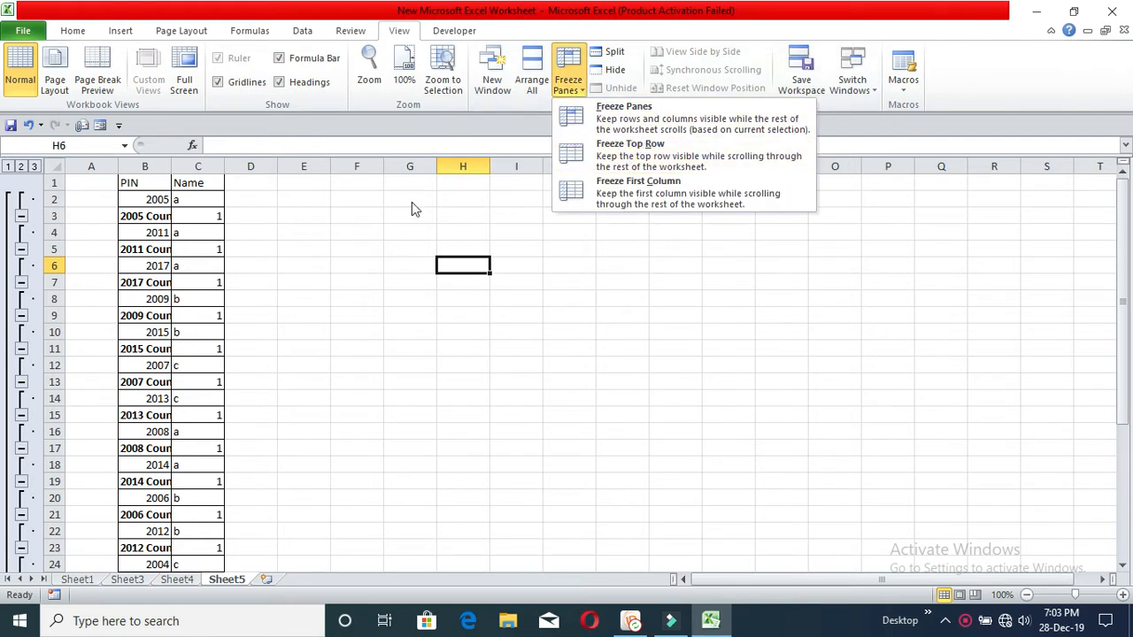
left_click(140, 200)
left_click(140, 201)
scroll(199, 279, "down", 4)
scroll(199, 279, "up", 4)
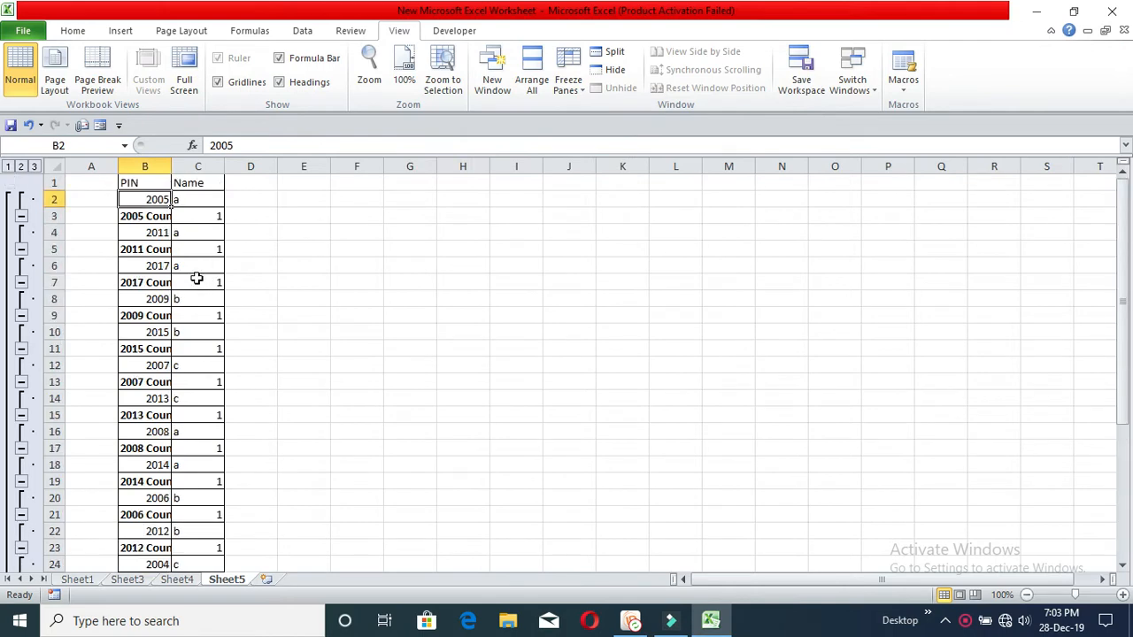
left_click(201, 200)
left_click(147, 183)
left_click(191, 182)
scroll(192, 230, "down", 1)
scroll(192, 230, "up", 1)
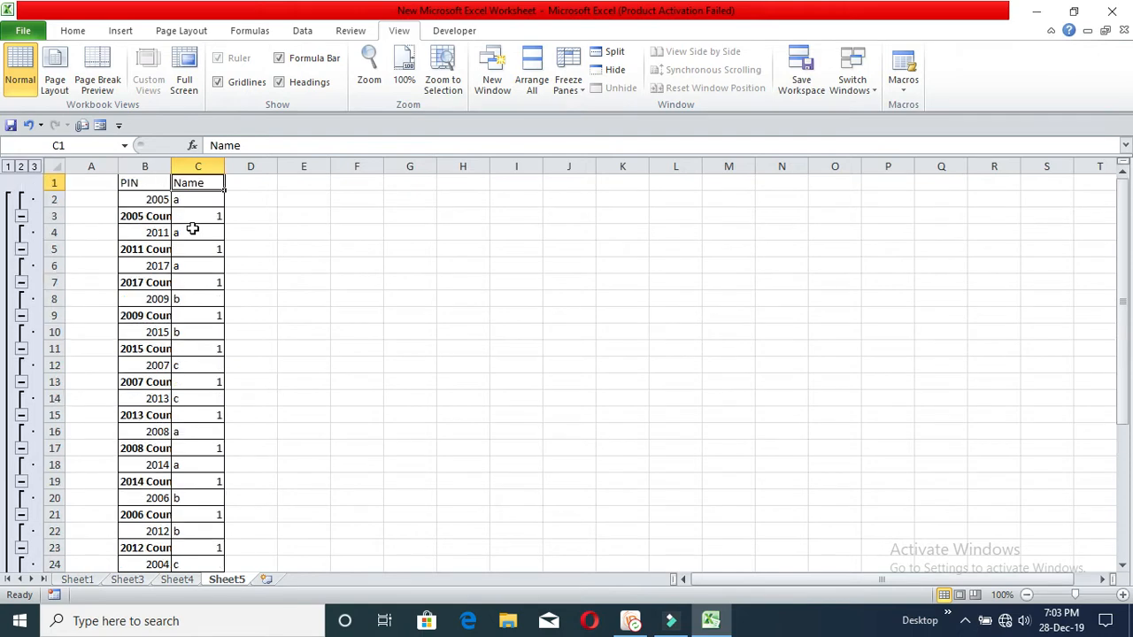
scroll(171, 204, "down", 2)
scroll(175, 208, "up", 2)
left_click(136, 200)
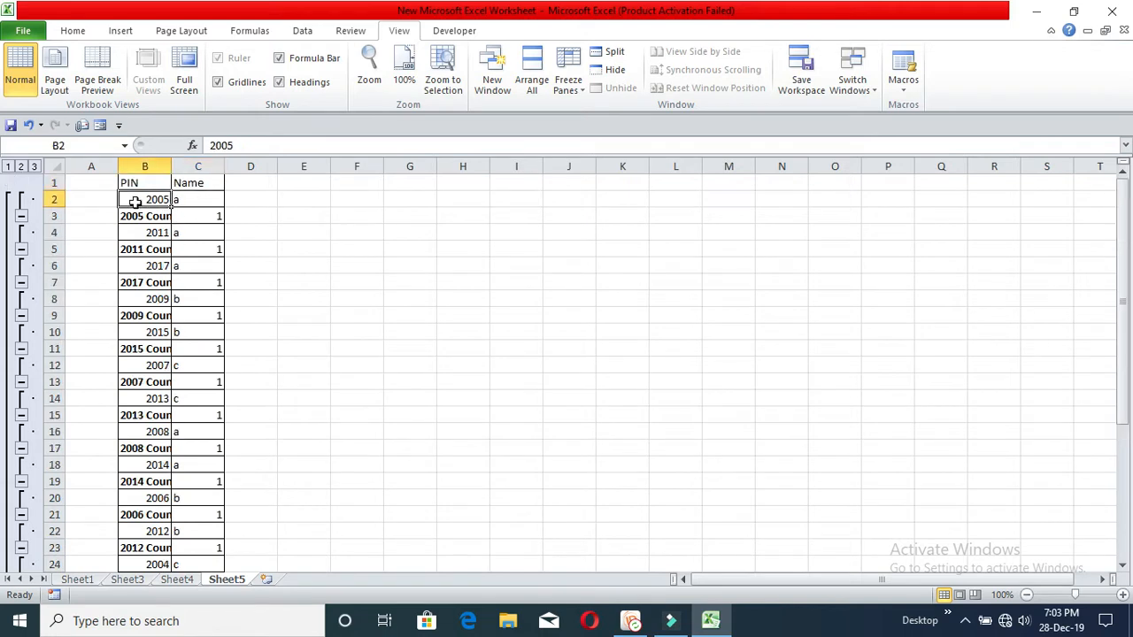
Freeze the PIN and Name header row above row 2 and check it while viewing the whole list.
left_click(52, 199)
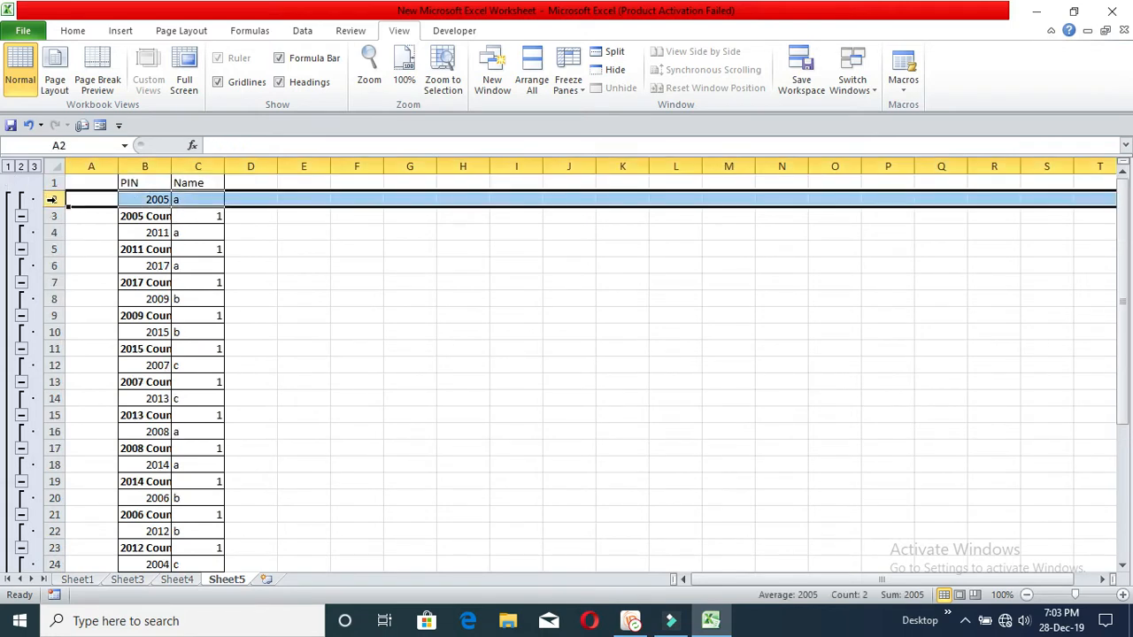
left_click(583, 95)
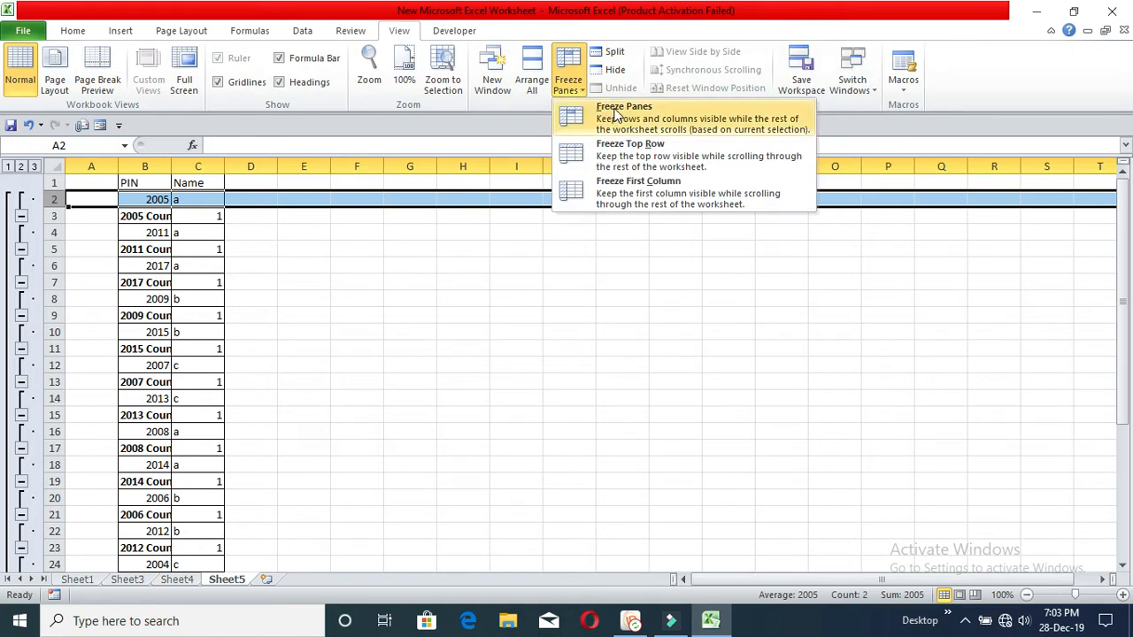
left_click(617, 115)
left_click(410, 249)
scroll(240, 245, "down", 2)
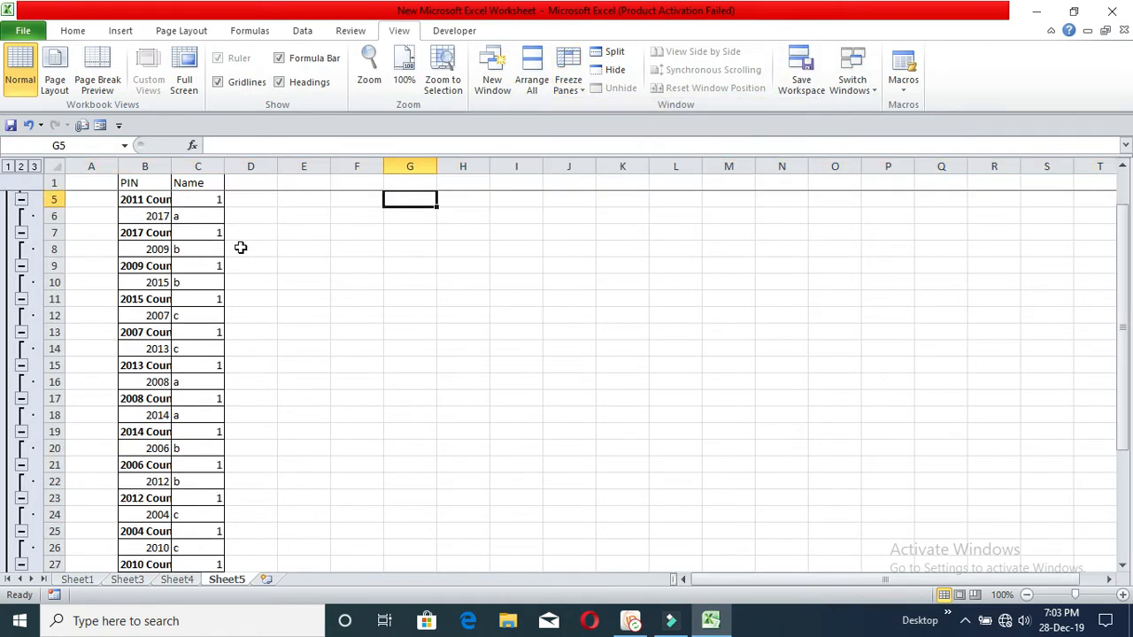
scroll(199, 212, "down", 2)
scroll(200, 286, "down", 8)
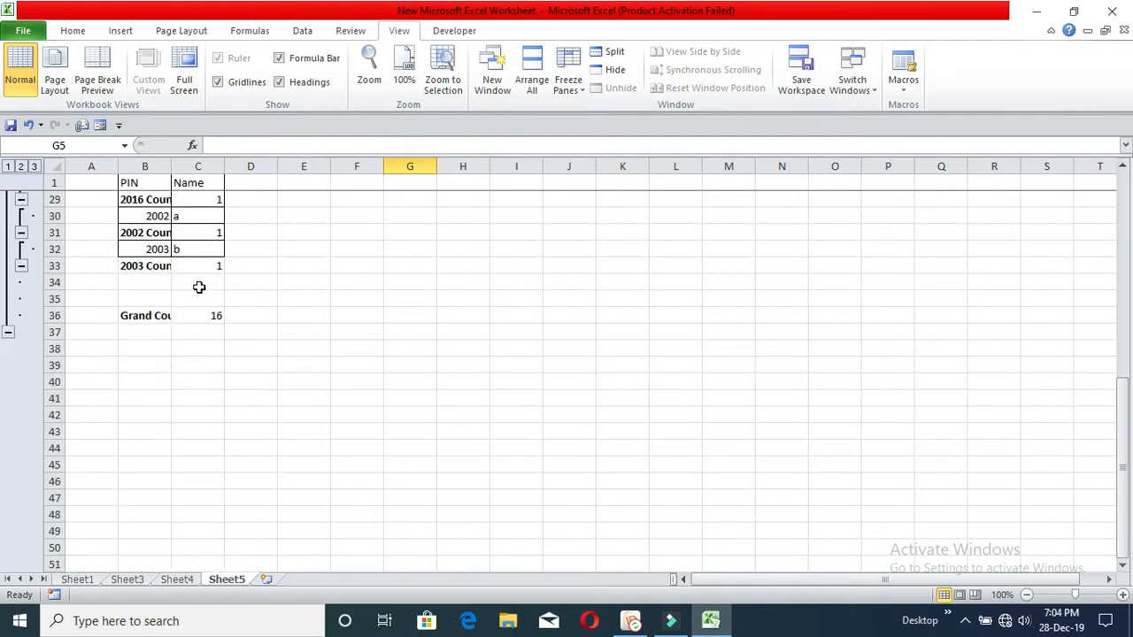
scroll(196, 266, "up", 12)
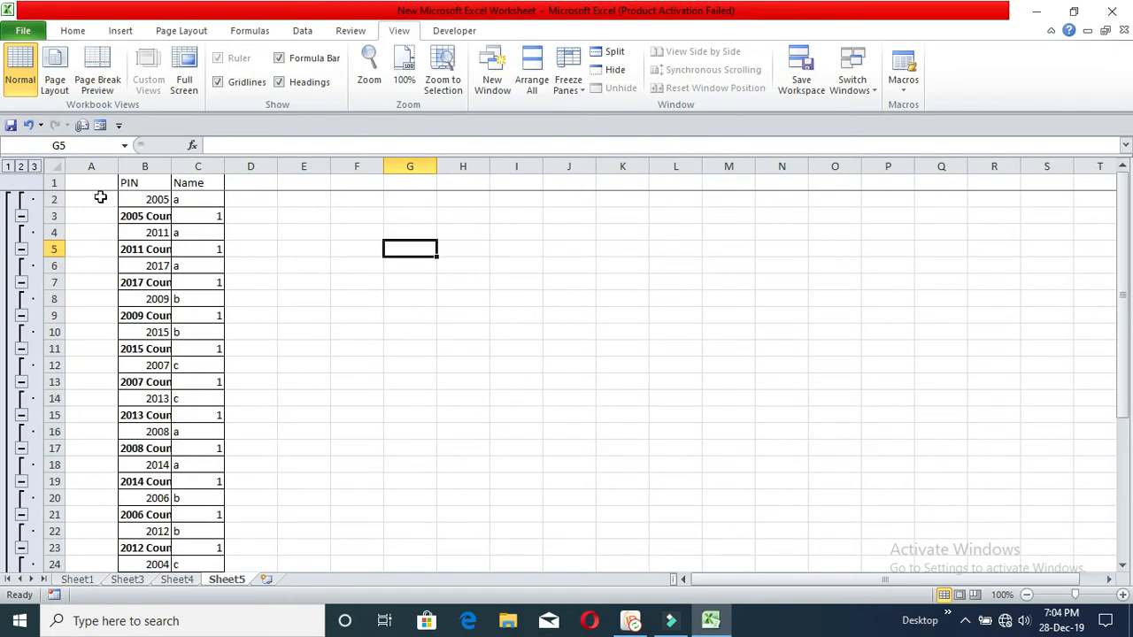
Unfreeze the header row on Sheet5.
left_click(577, 93)
left_click(599, 112)
scroll(263, 270, "down", 2)
scroll(269, 284, "up", 2)
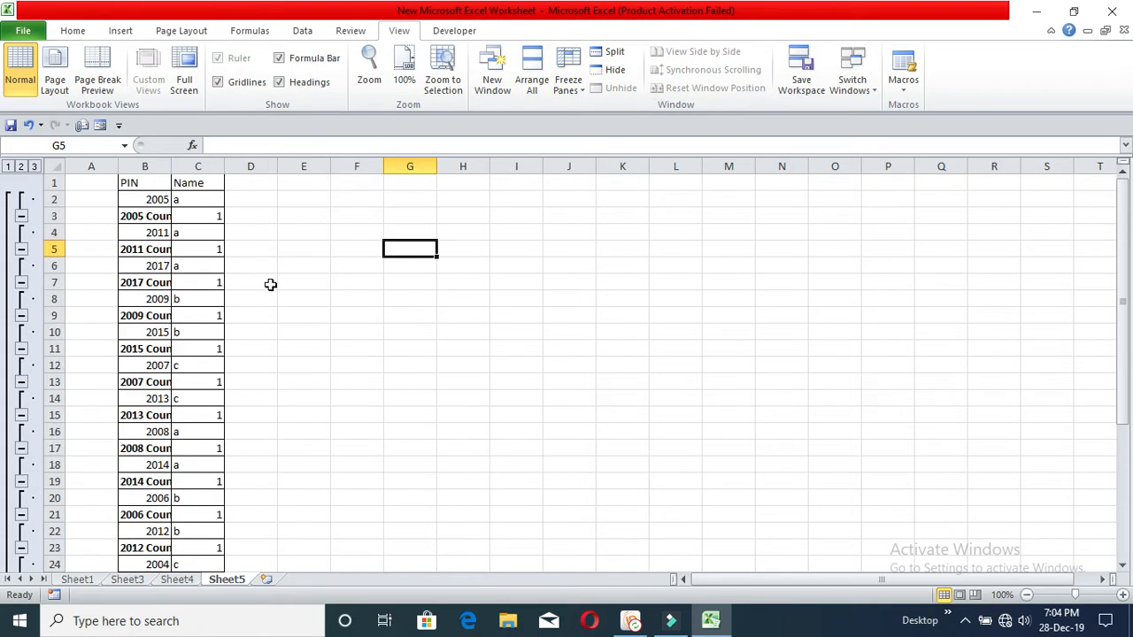
Freeze columns A and B so the PIN column stays in view during horizontal scrolling.
left_click(196, 166)
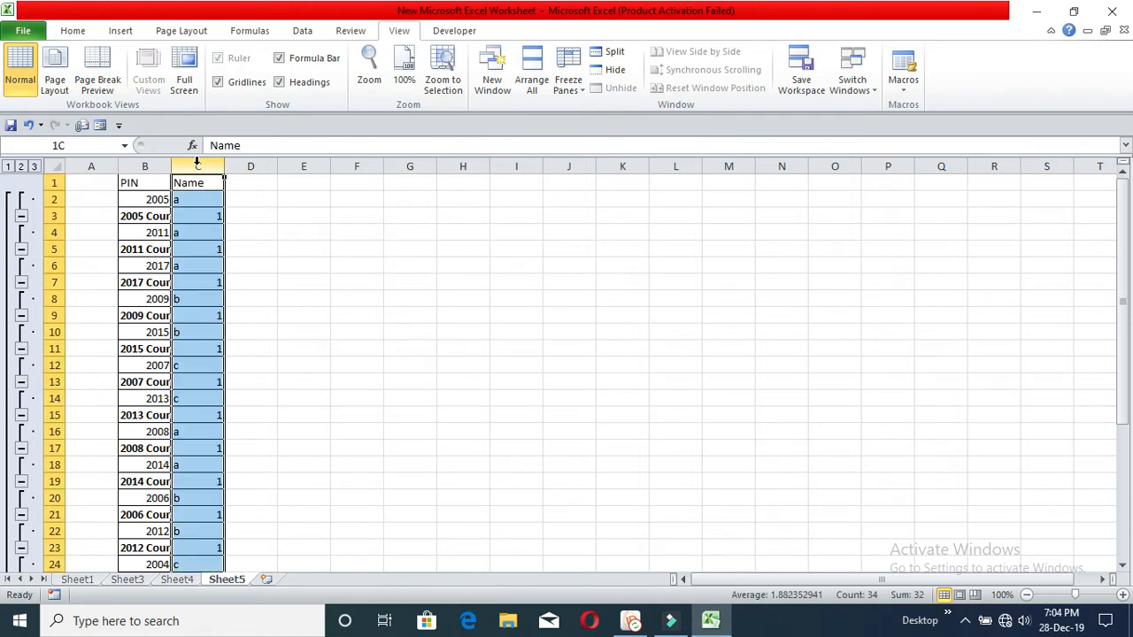
left_click(576, 89)
left_click(602, 113)
scroll(410, 338, "down", 1)
scroll(359, 373, "up", 1)
left_click_drag(726, 581, 645, 593)
left_click(142, 299)
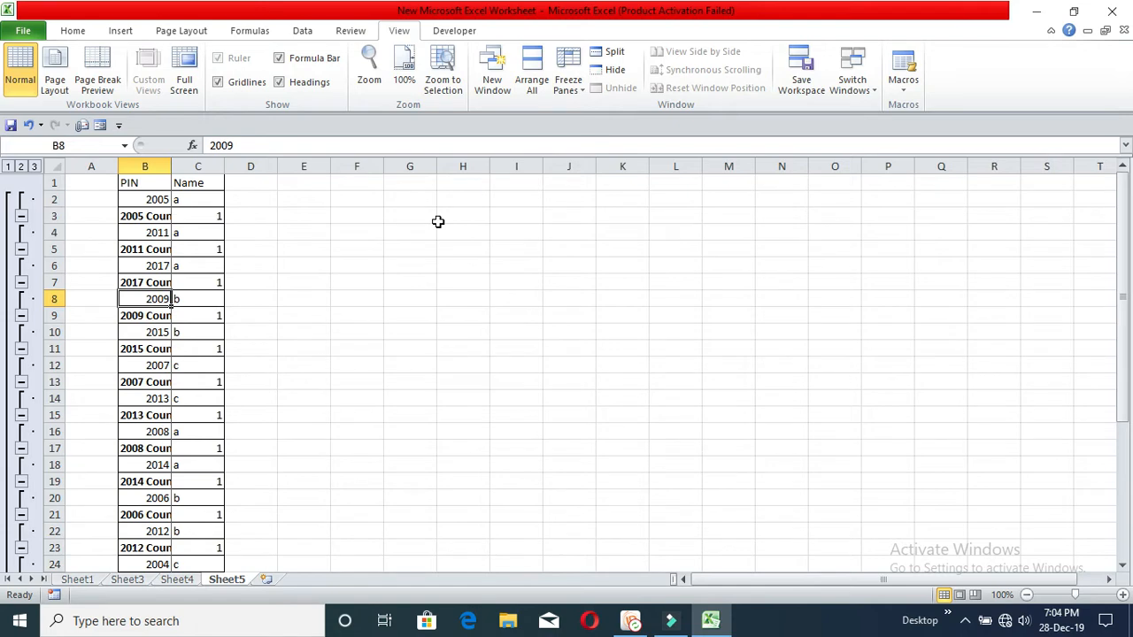
double_click(464, 299)
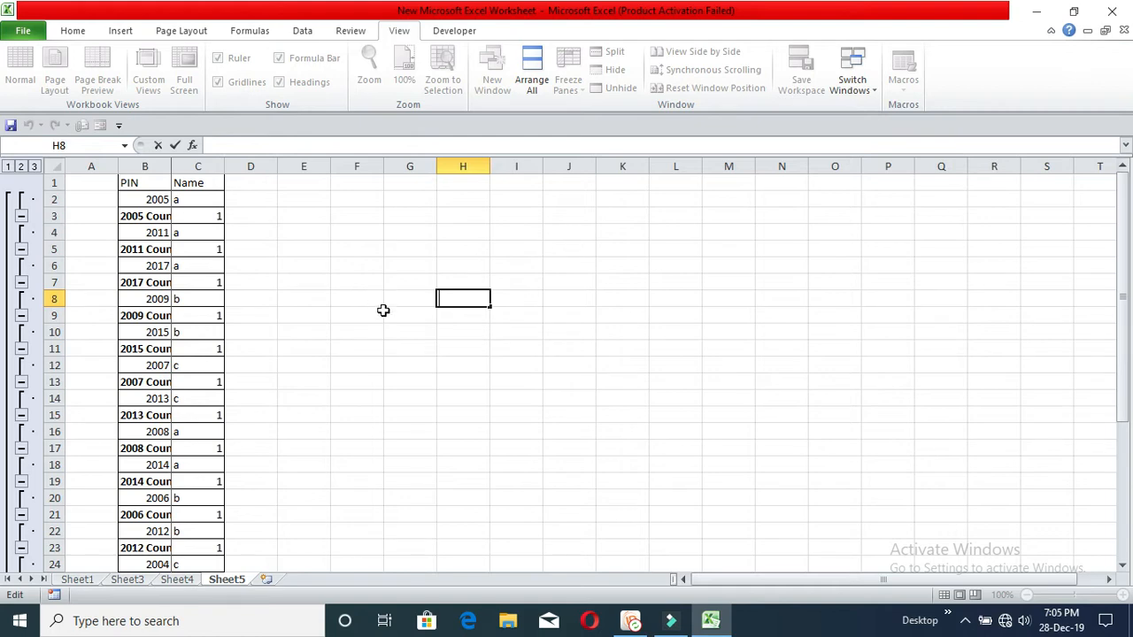
left_click(421, 252)
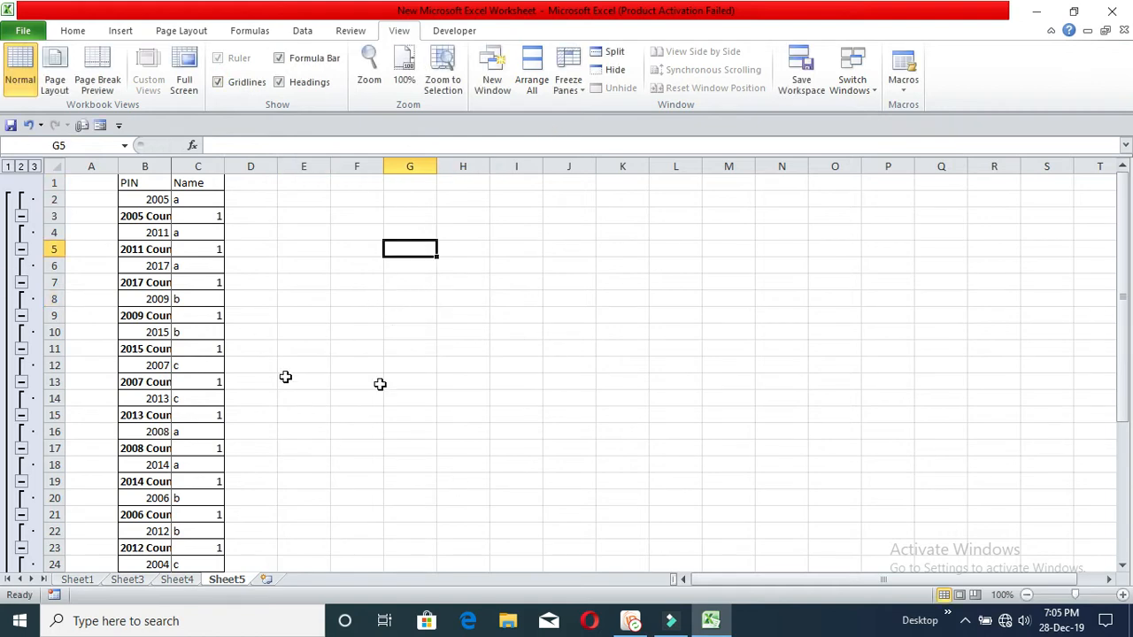
left_click(409, 303)
scroll(336, 372, "down", 6)
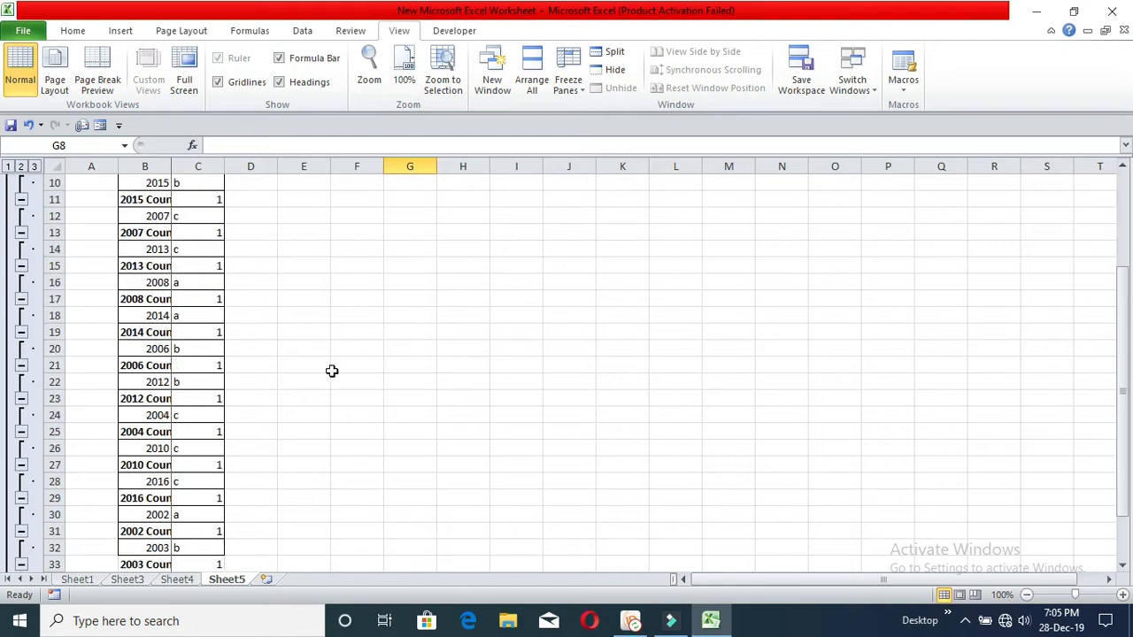
scroll(354, 354, "up", 4)
left_click(288, 263)
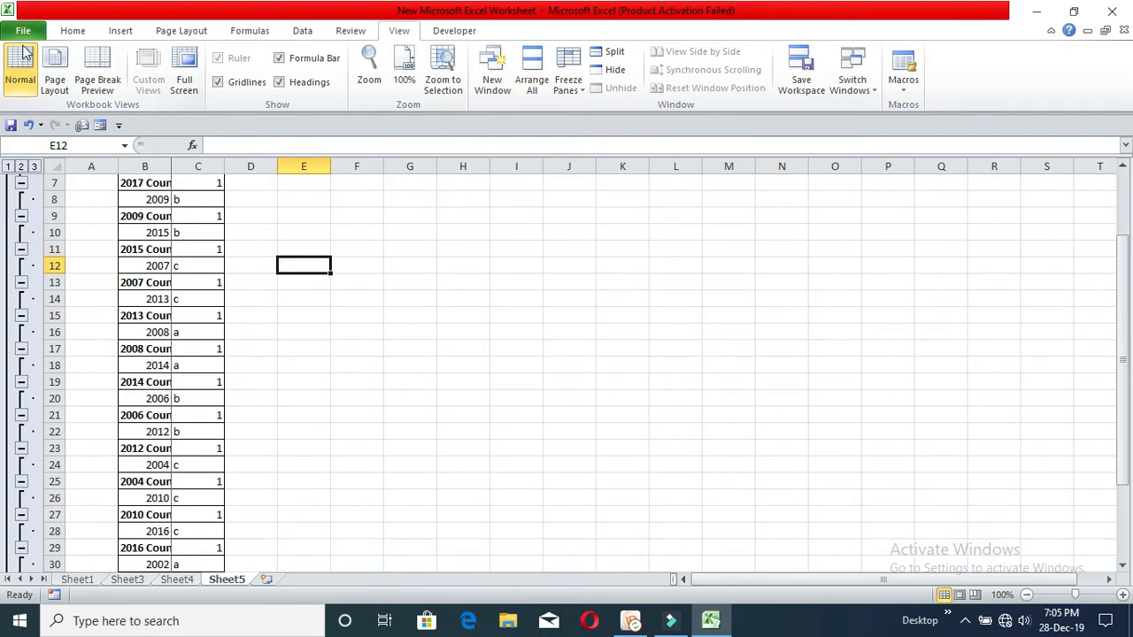
left_click(359, 301)
left_click(316, 246)
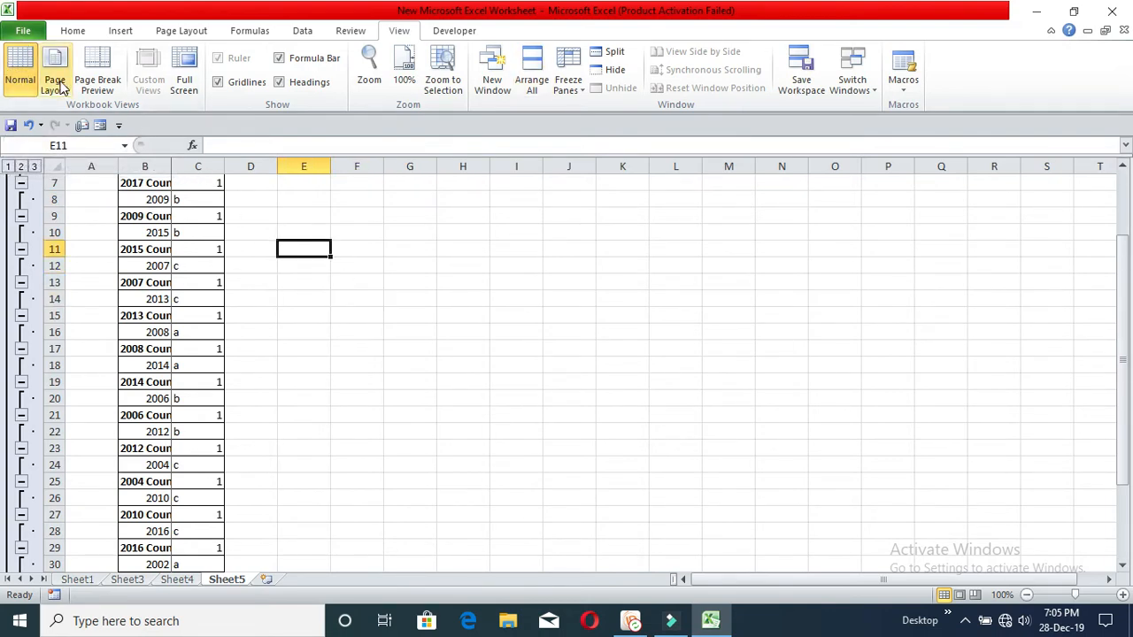
Save a copy of the workbook to the Desktop as an Excel Workbook named "test file".
left_click(25, 32)
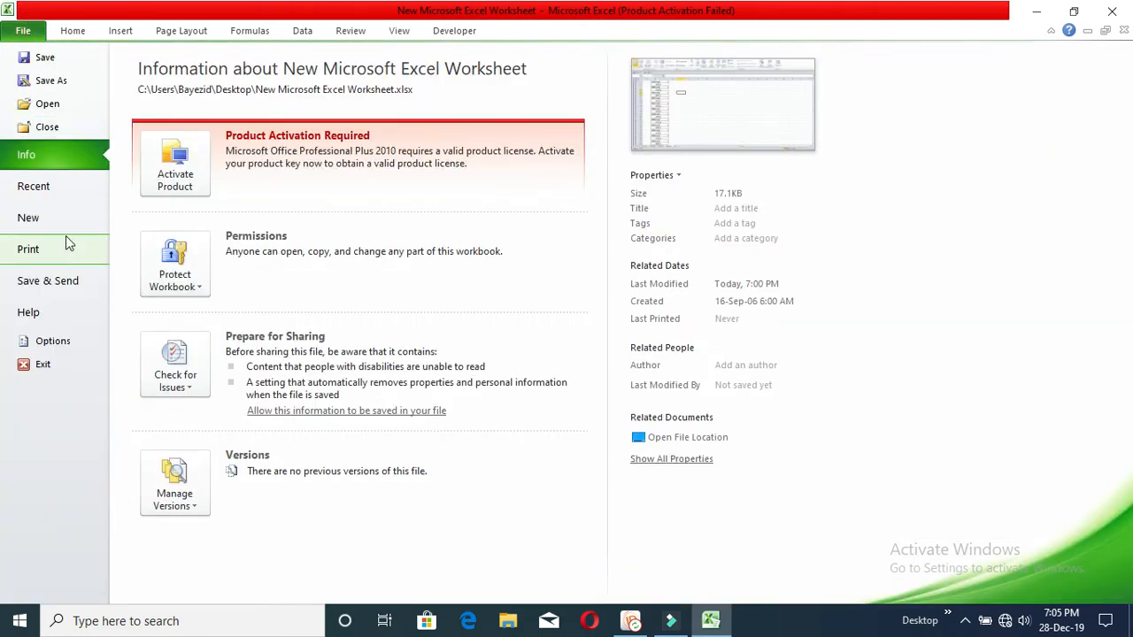
left_click(53, 83)
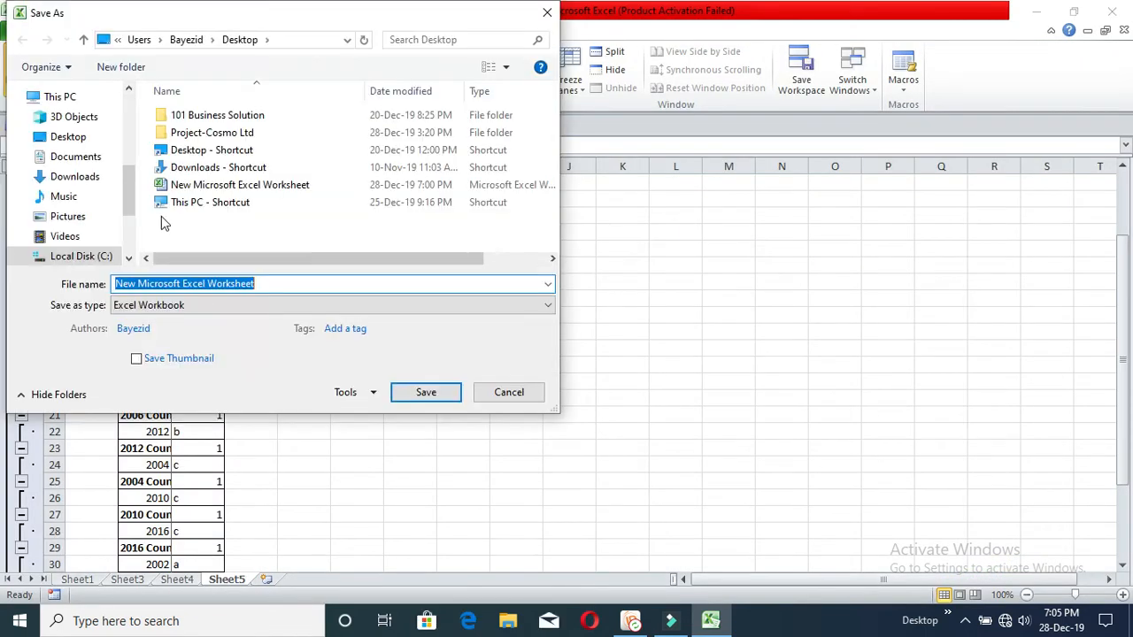
left_click(265, 284)
left_click_drag(269, 284, 92, 283)
type("test file")
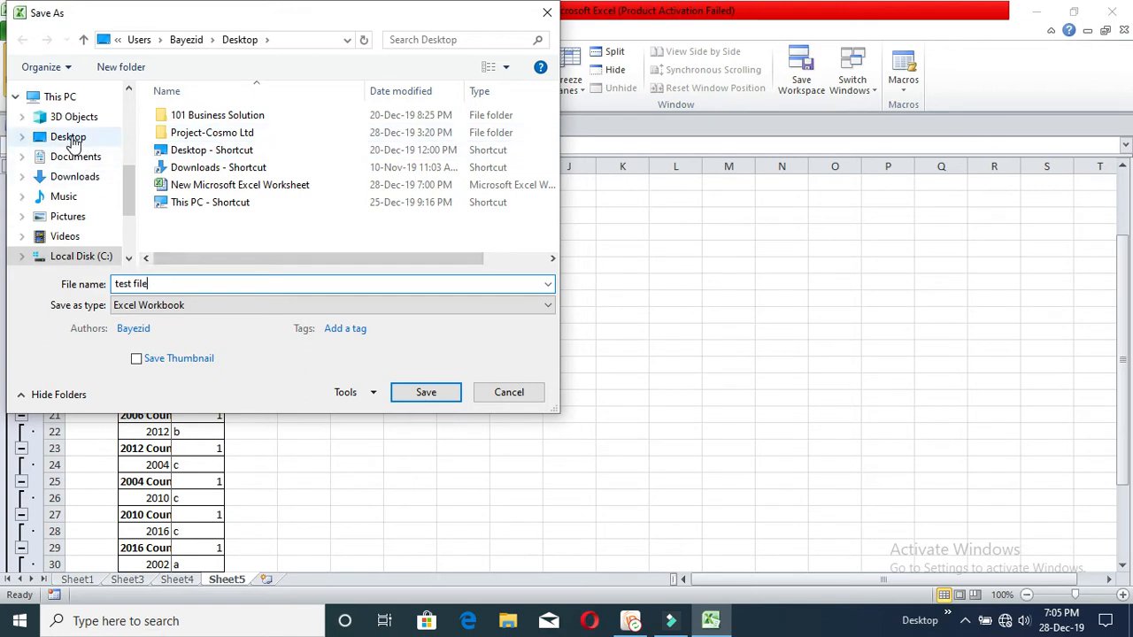
left_click(70, 140)
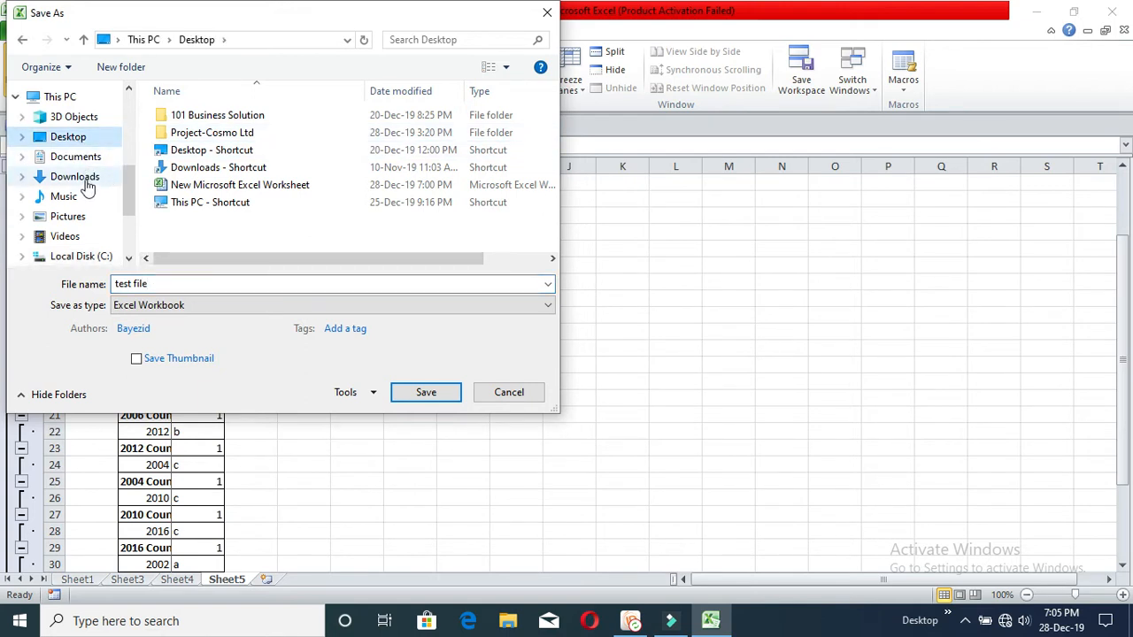
scroll(86, 186, "down", 3)
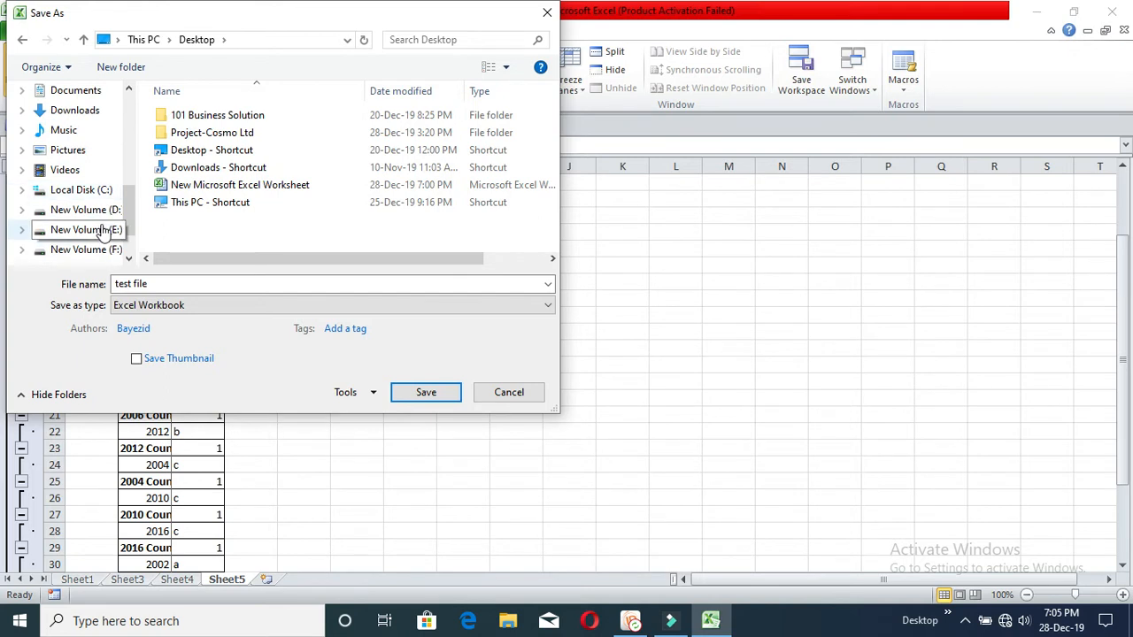
scroll(71, 167, "up", 3)
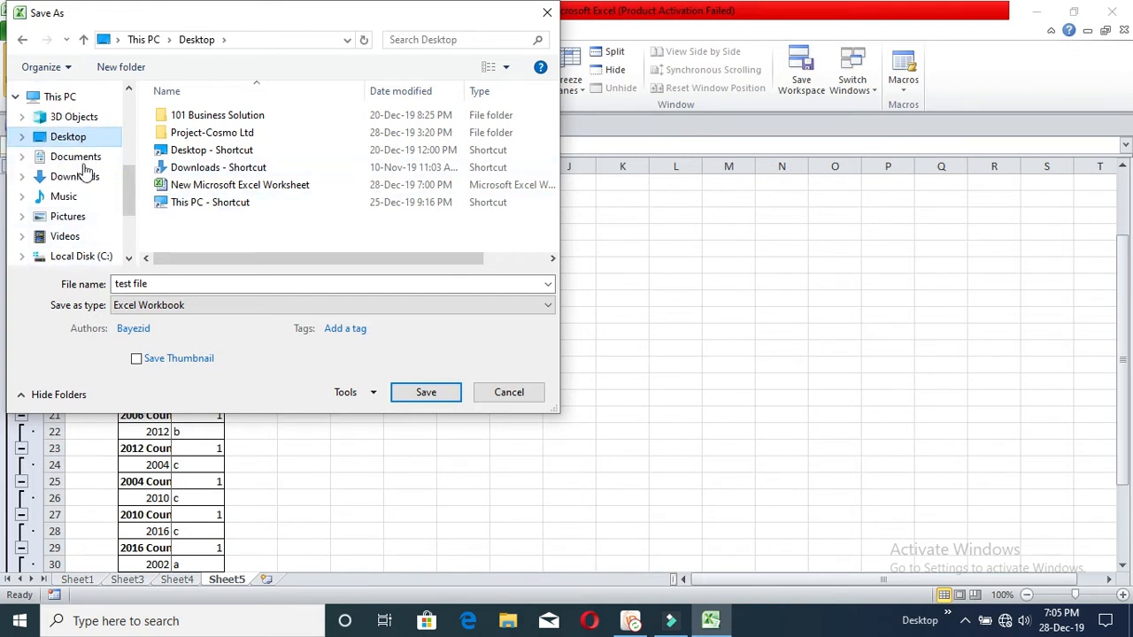
scroll(78, 150, "down", 1)
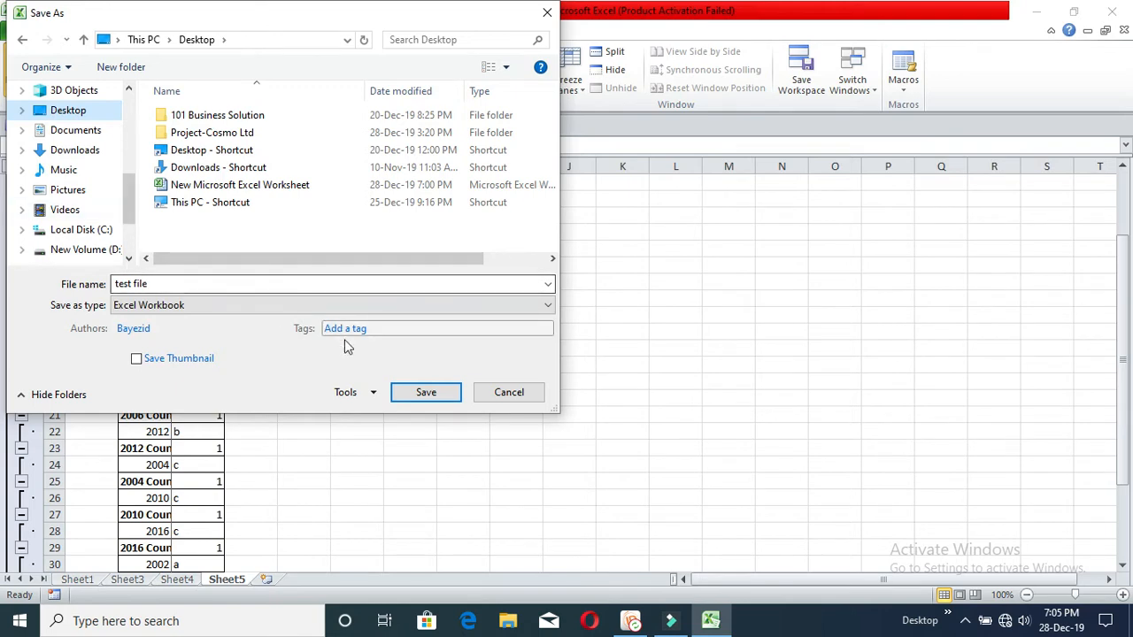
left_click(425, 394)
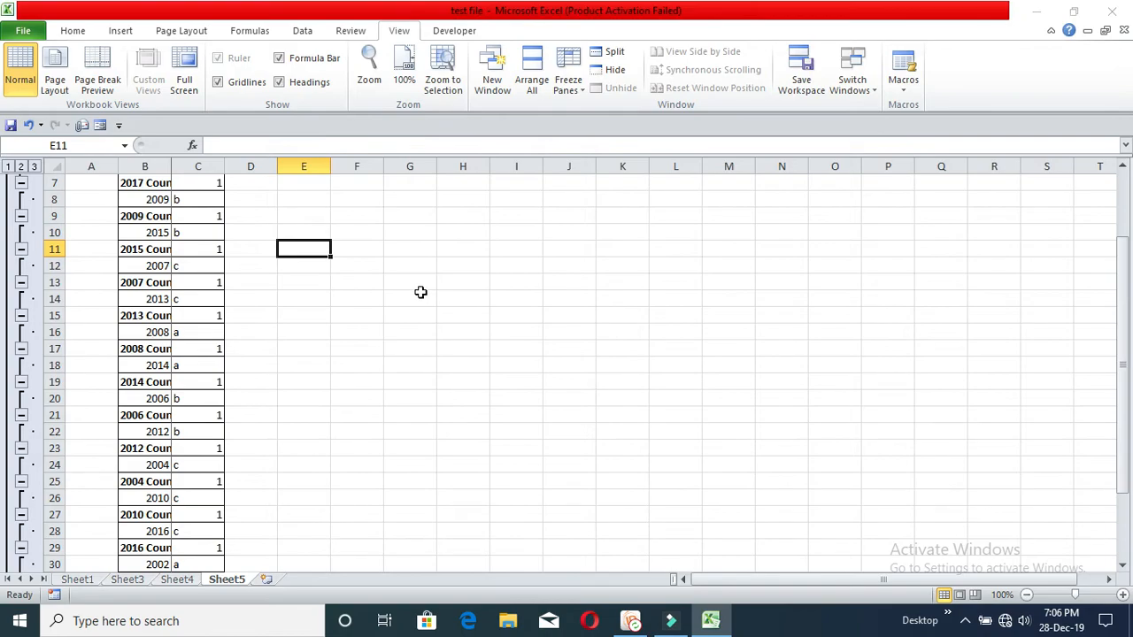
Close the workbook and reopen the saved test file from the desktop.
left_click(422, 295)
left_click(1116, 8)
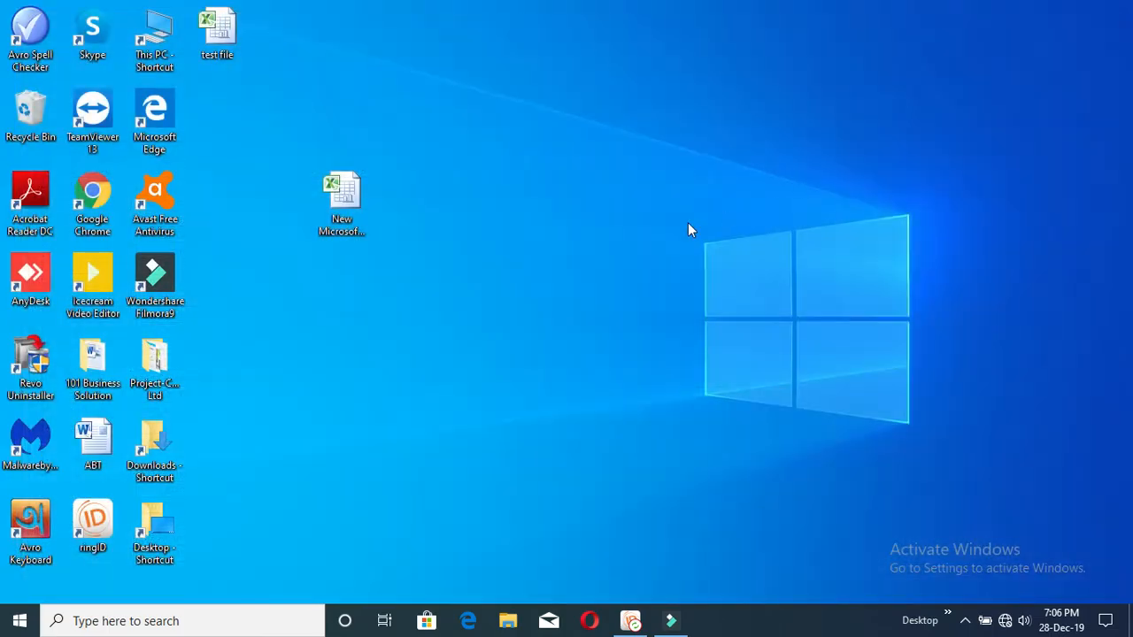
left_click(216, 34)
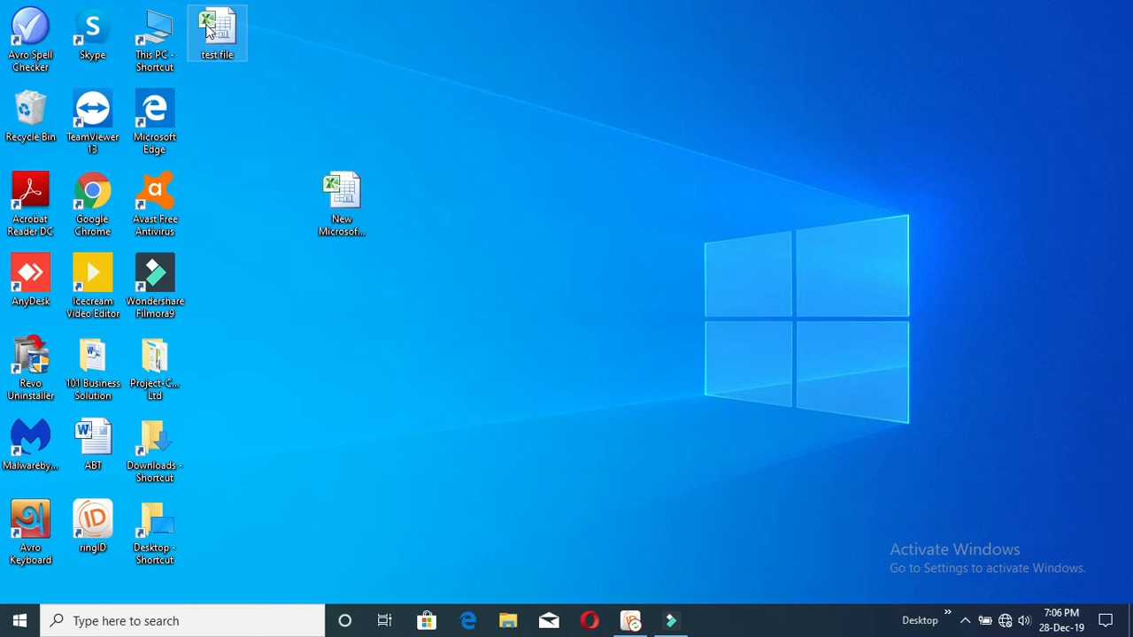
left_click(344, 219)
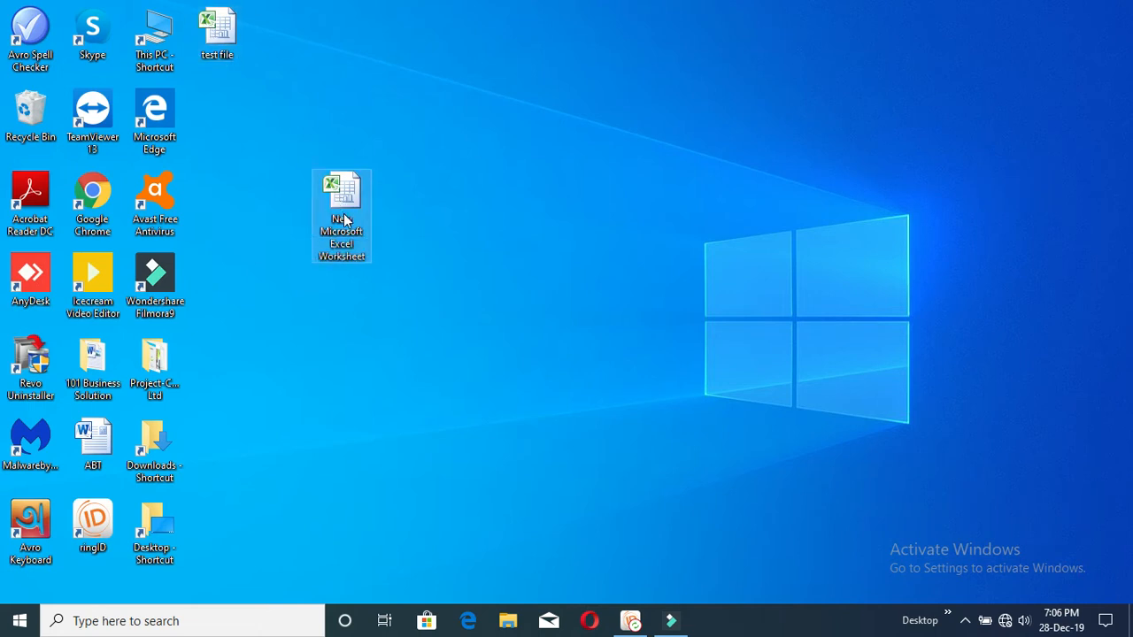
left_click(224, 38)
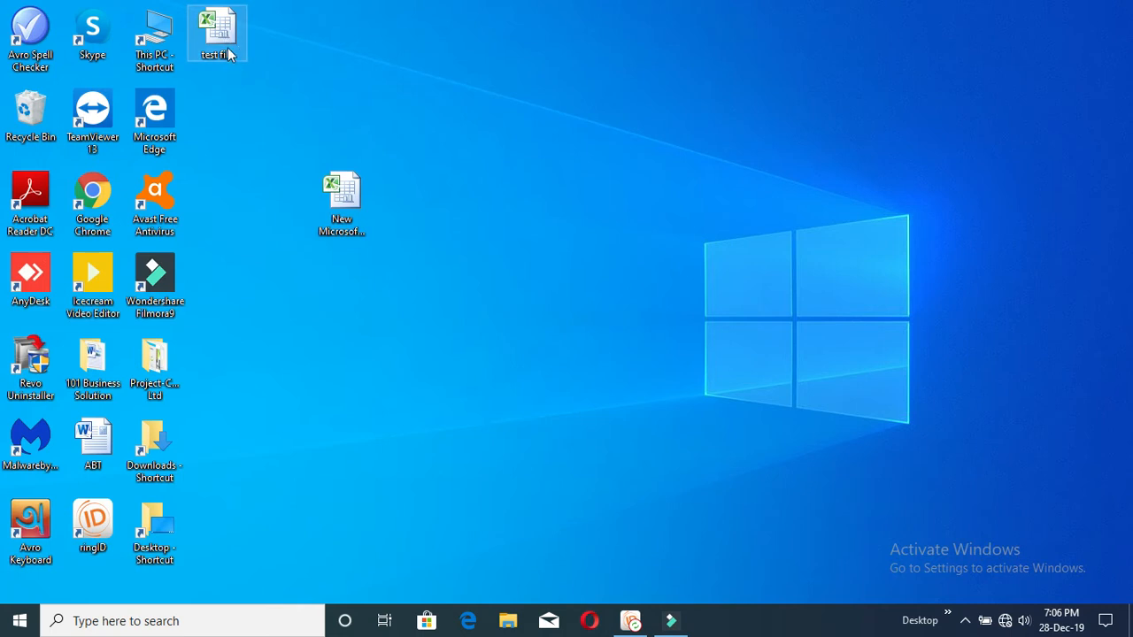
double_click(234, 35)
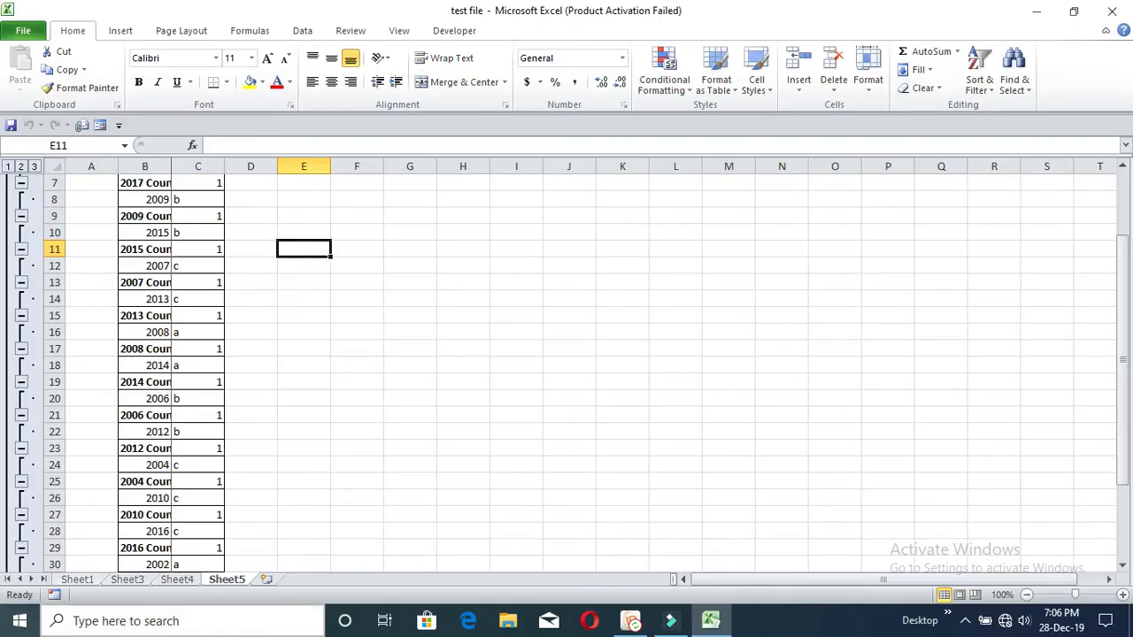
Look over the PIN and Name list on Sheet5 and dismiss the Office Activation Wizard.
left_click(465, 264)
scroll(401, 303, "up", 2)
scroll(398, 309, "down", 4)
scroll(392, 311, "up", 4)
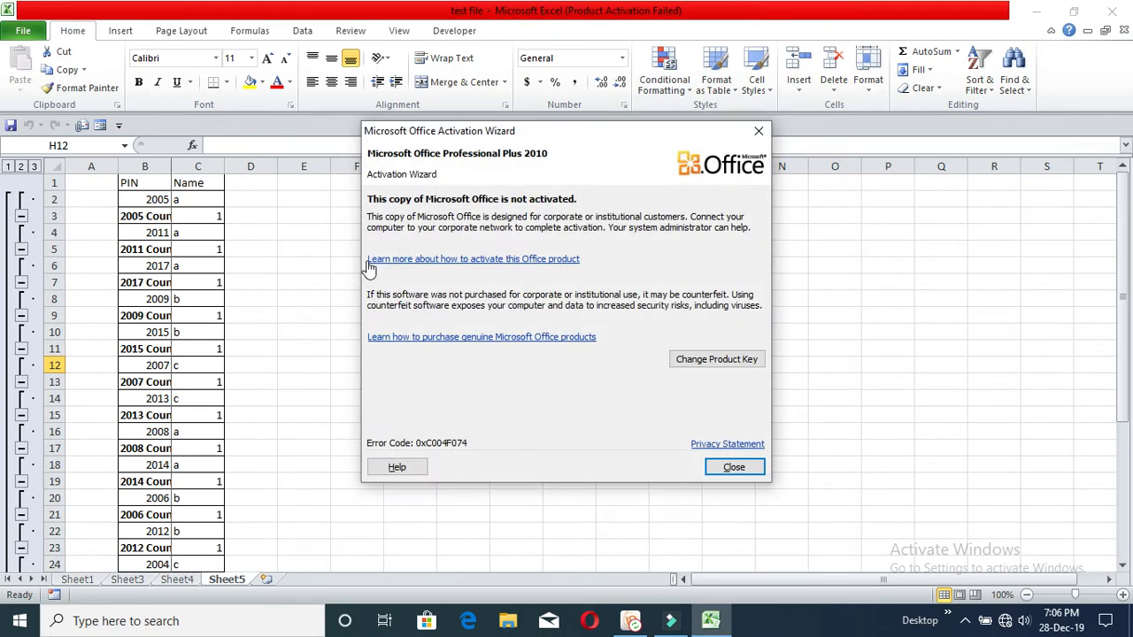
left_click(732, 466)
left_click(354, 283)
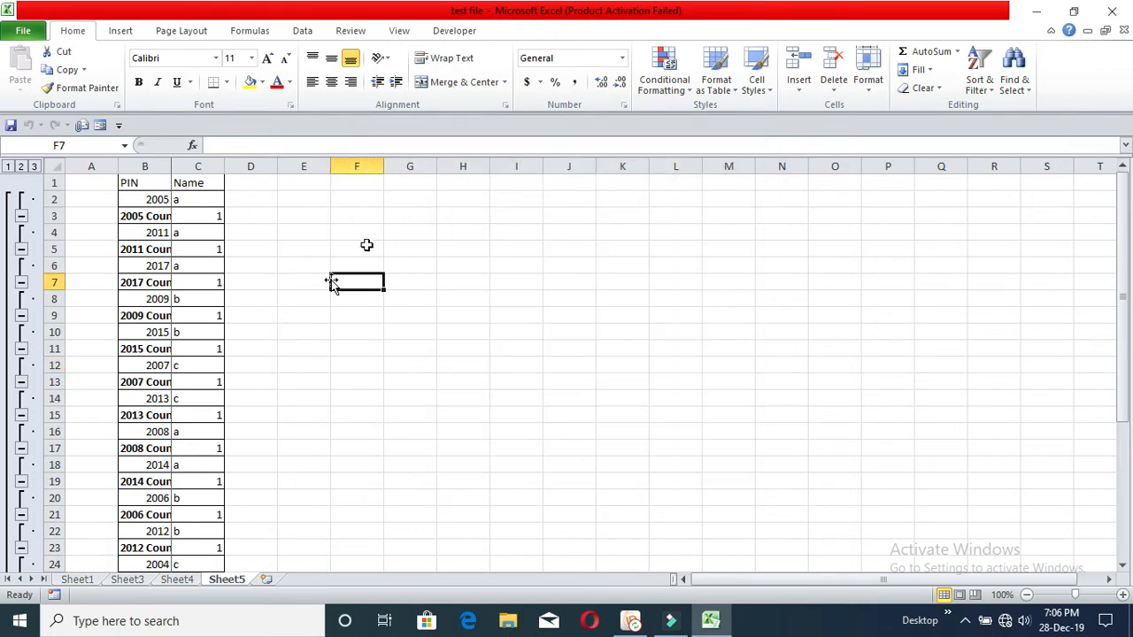
scroll(326, 318, "down", 1)
scroll(350, 357, "up", 1)
Preview the printout of Sheet5 and save the test file workbook.
key("ctrl+p")
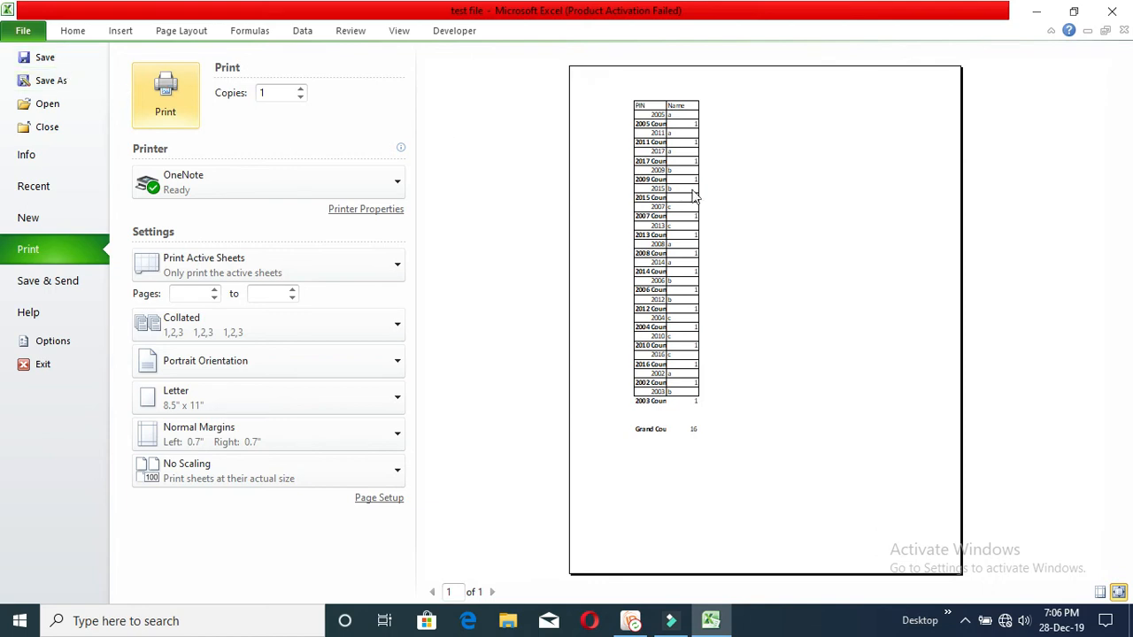
left_click(64, 60)
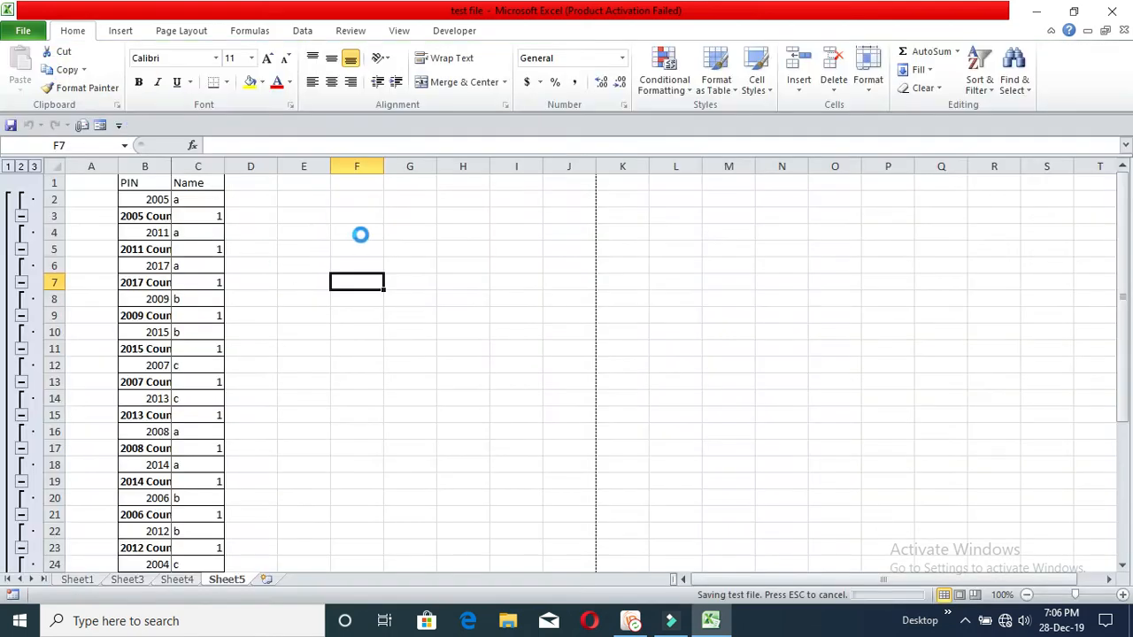
Open the print settings, preview the Print Selection option, and return to Print Active Sheets.
left_click(23, 30)
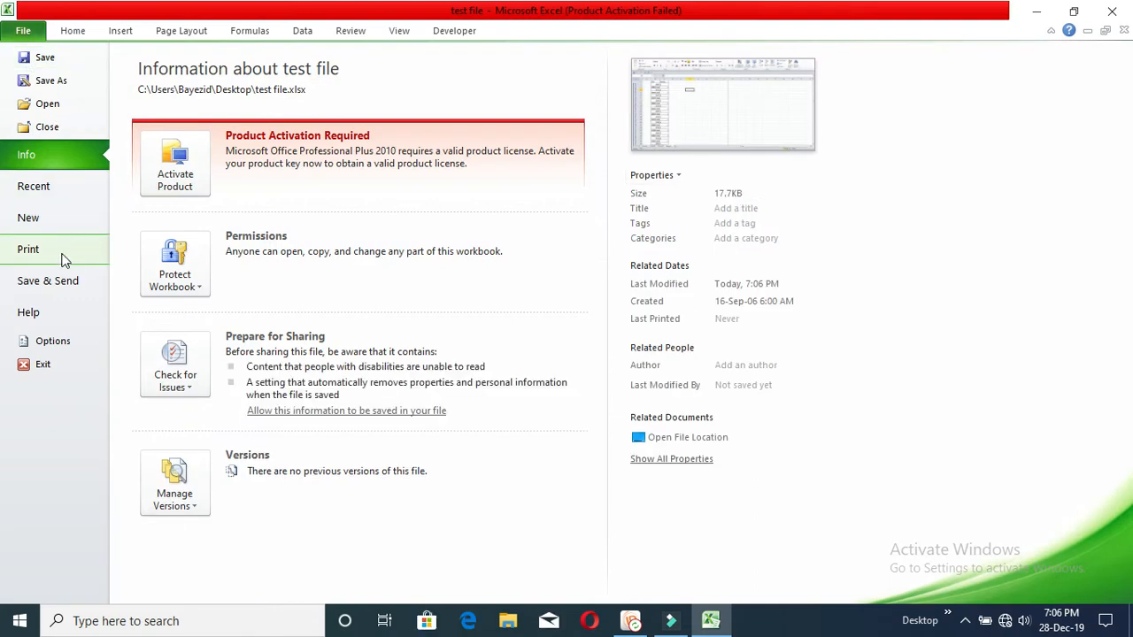
left_click(29, 251)
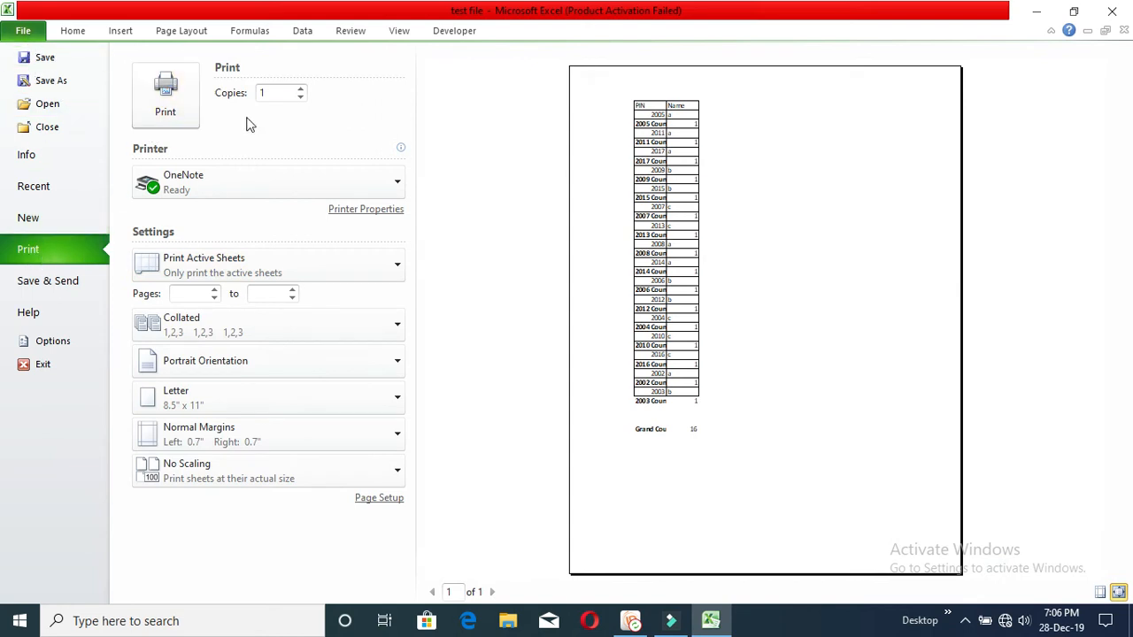
left_click(395, 264)
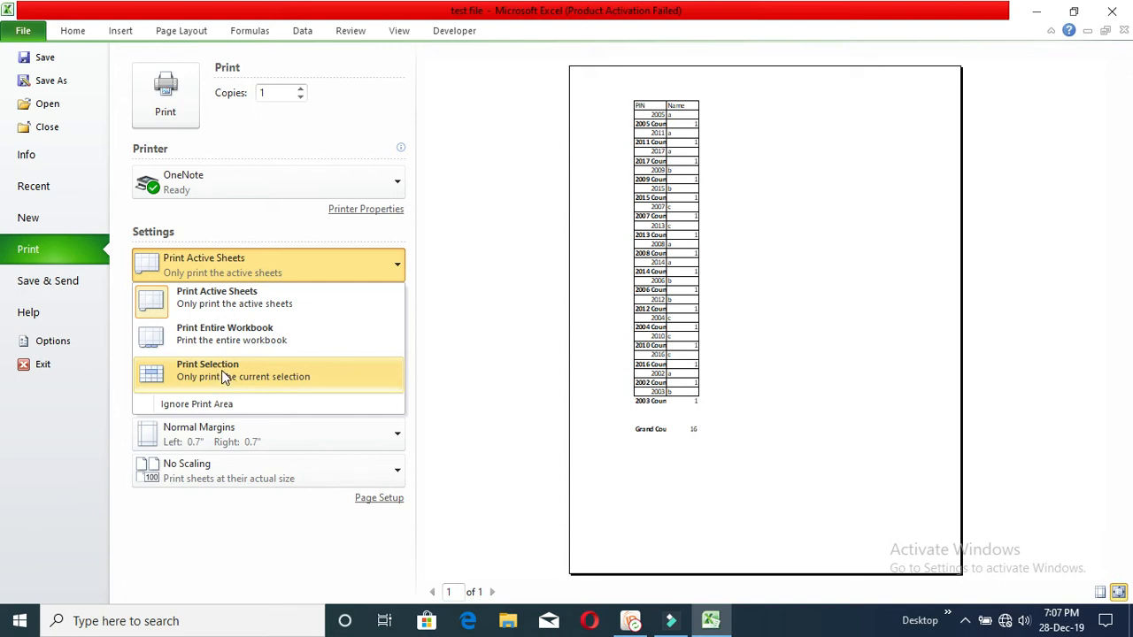
left_click(249, 325)
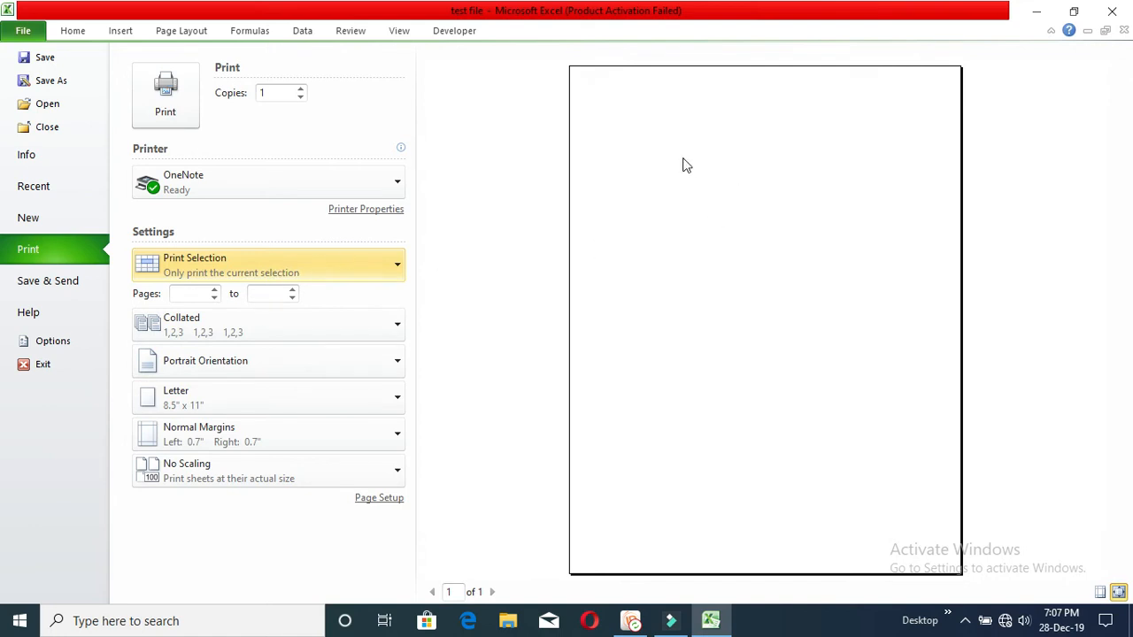
left_click(318, 270)
left_click(246, 302)
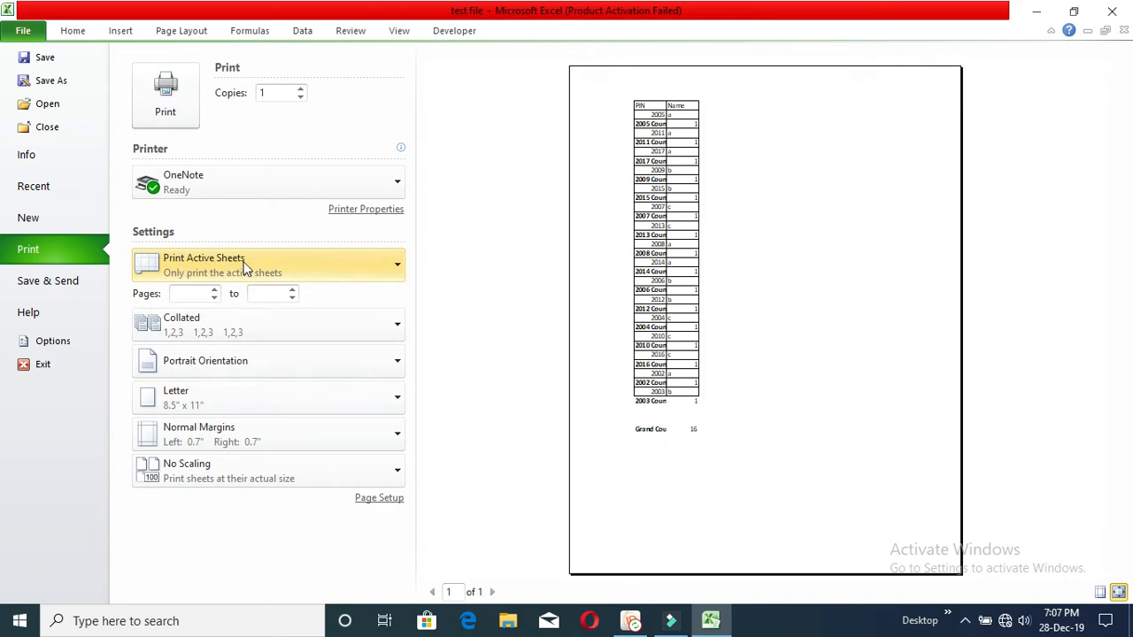
Keep OneNote as the printer and set the paper size to A4.
left_click(319, 187)
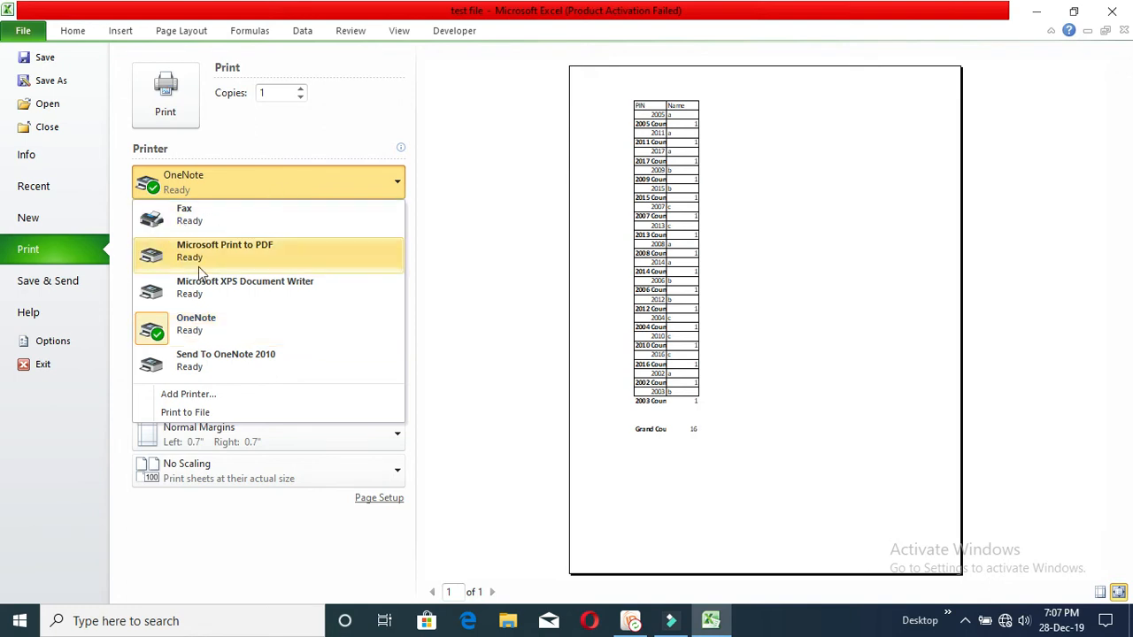
left_click(217, 321)
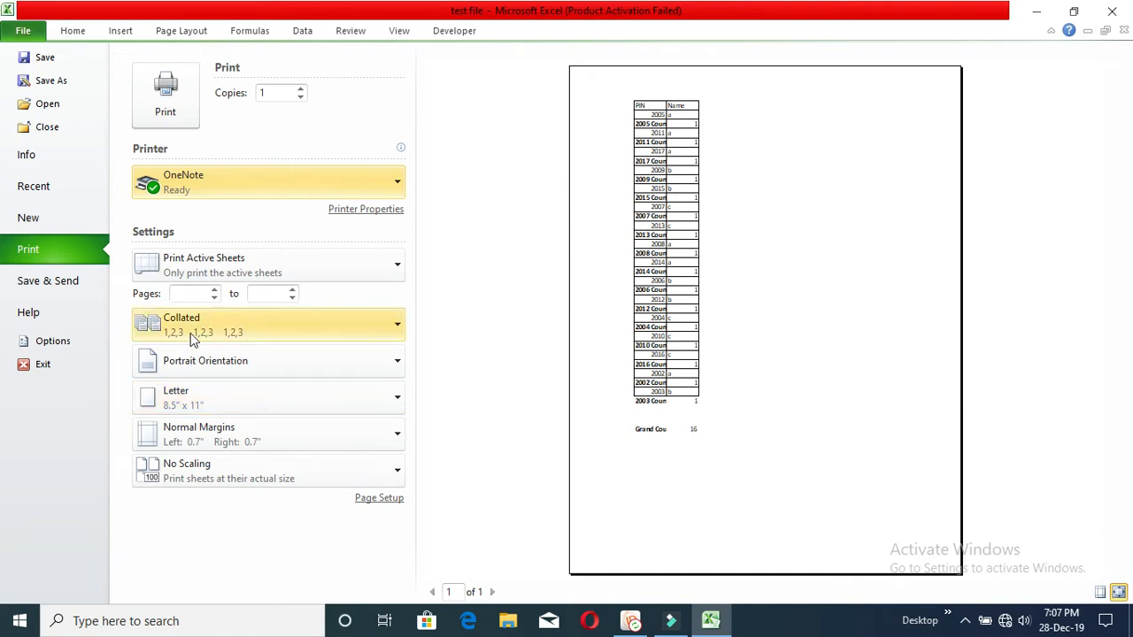
left_click(214, 396)
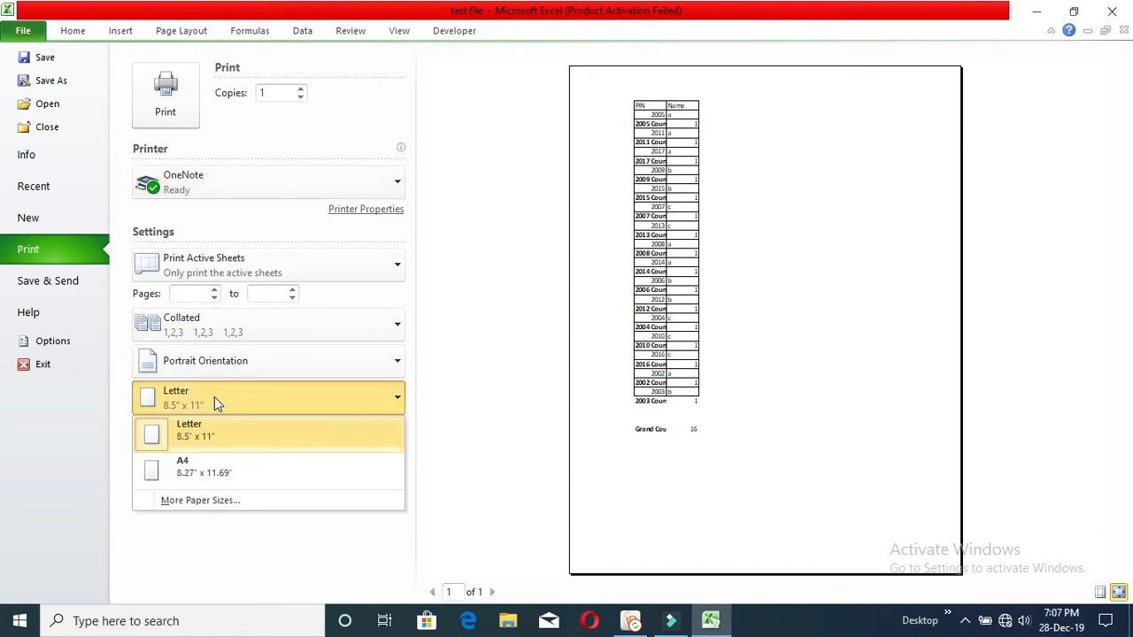
left_click(207, 475)
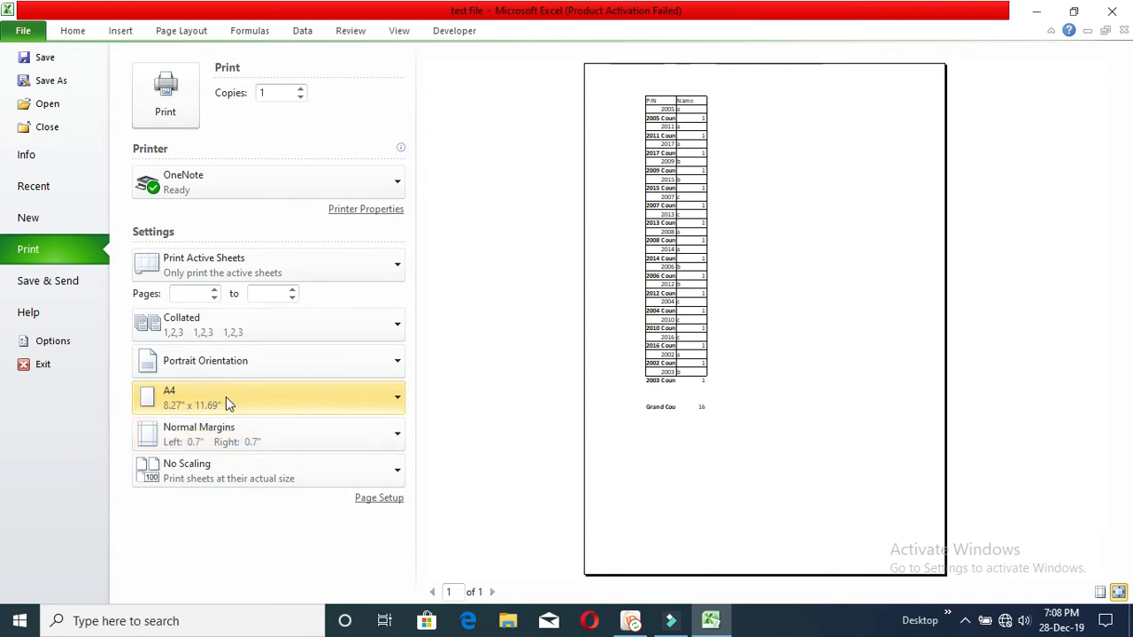
Try landscape orientation, look at the collation and print range options, return to portrait, and keep Normal margins.
left_click(236, 367)
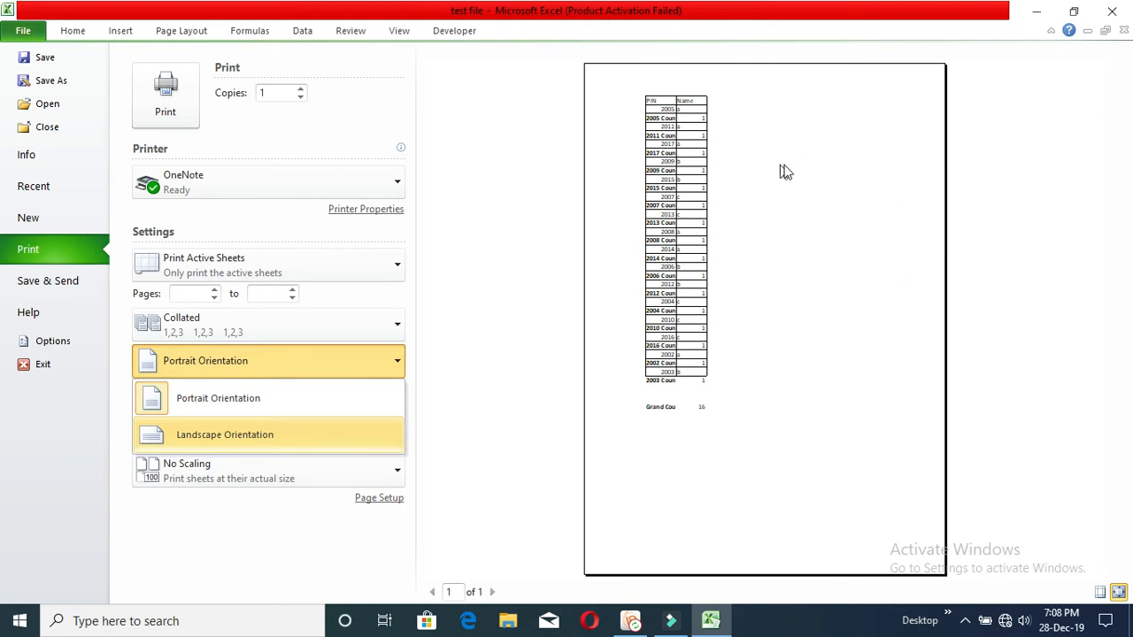
left_click(242, 437)
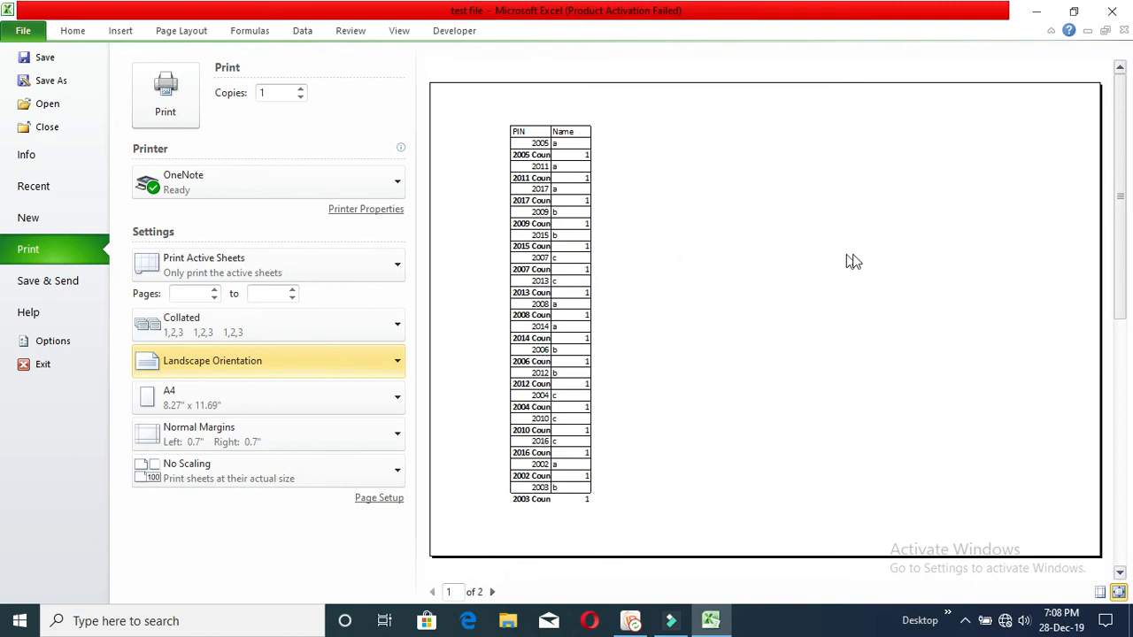
left_click(395, 337)
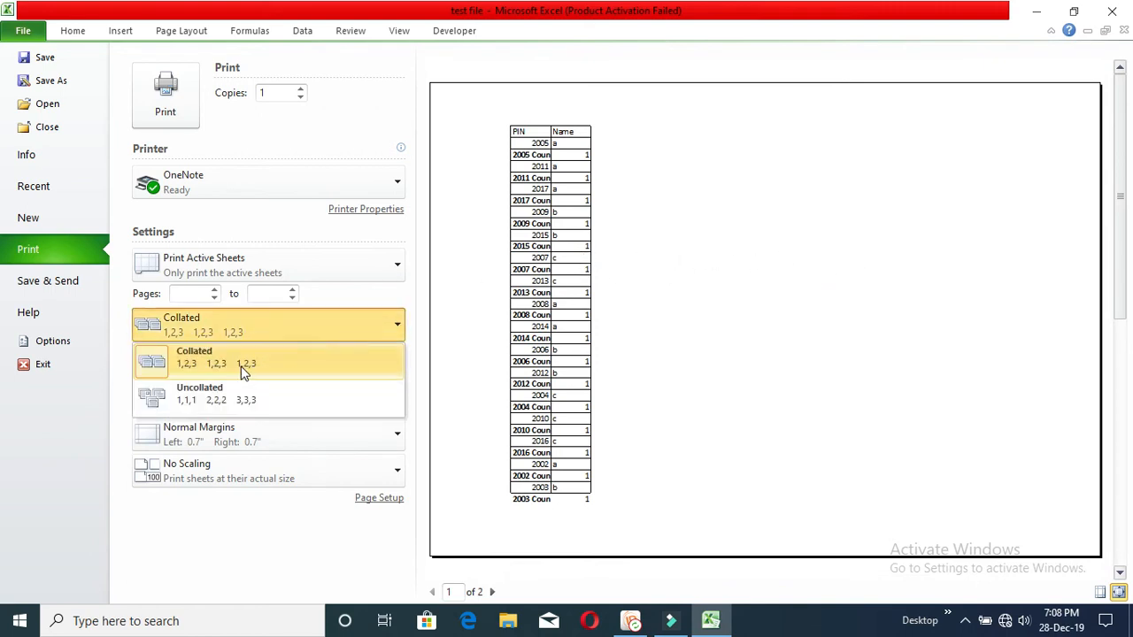
left_click(375, 273)
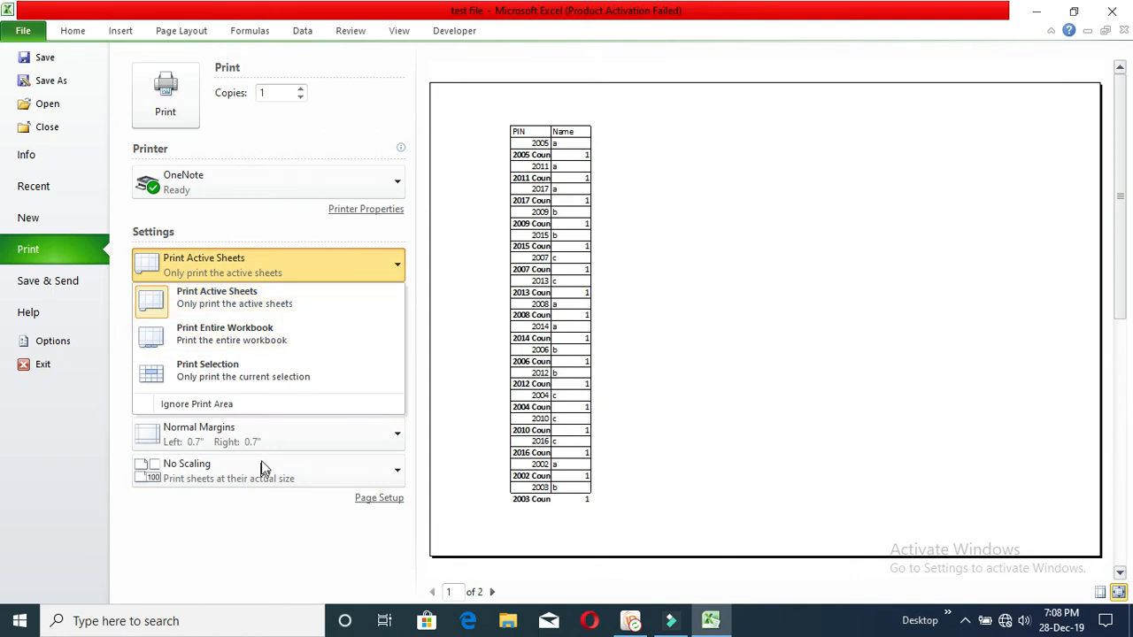
left_click(244, 507)
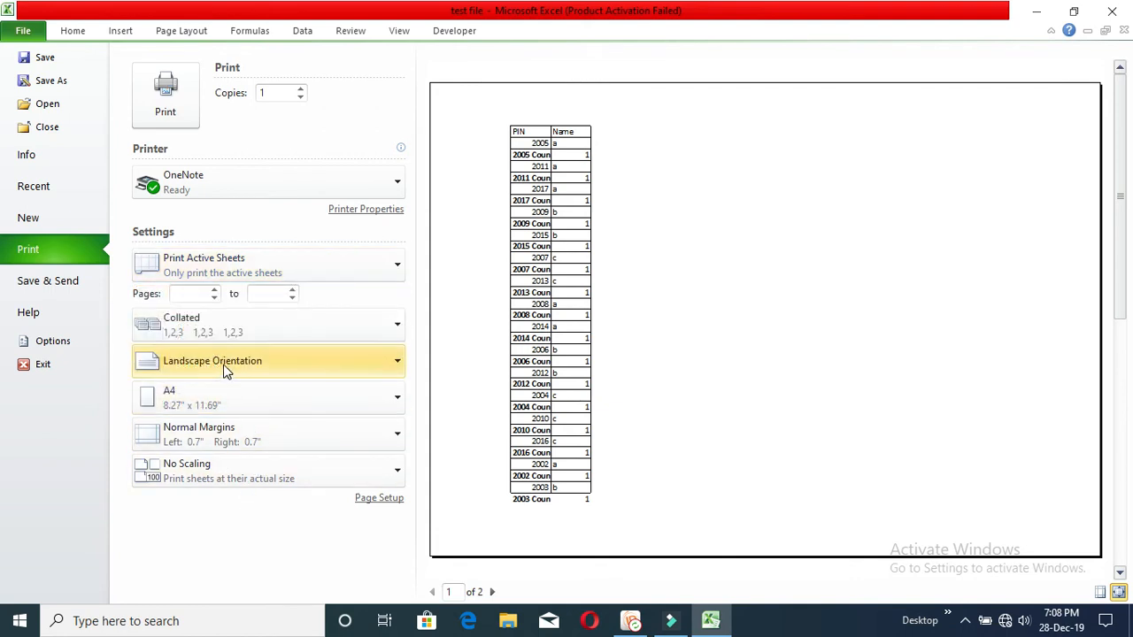
left_click(221, 366)
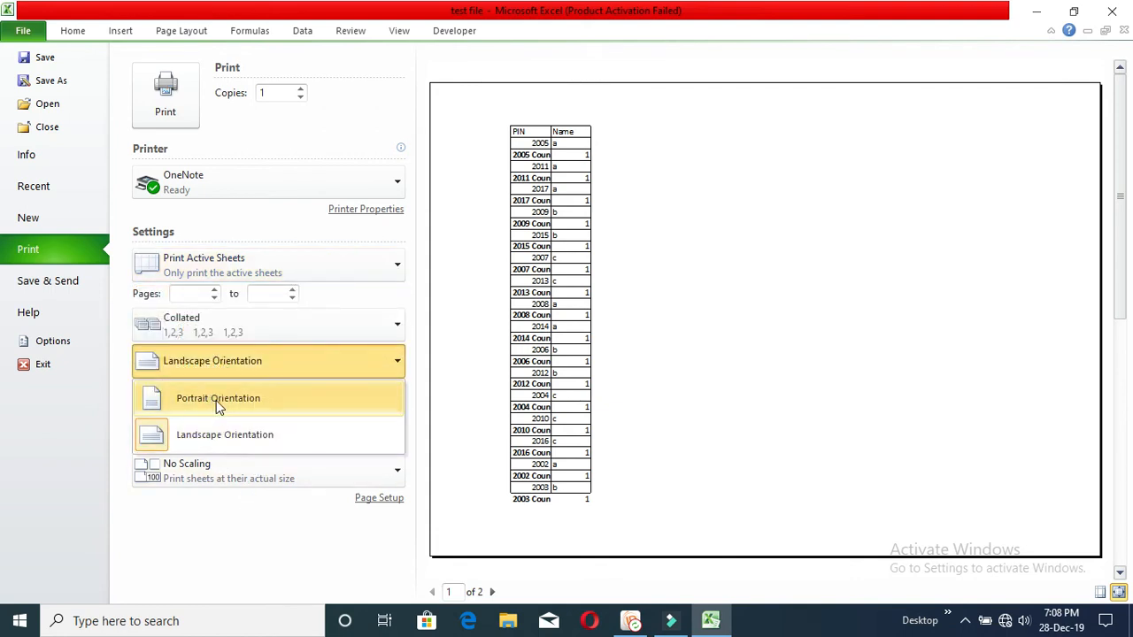
left_click(217, 399)
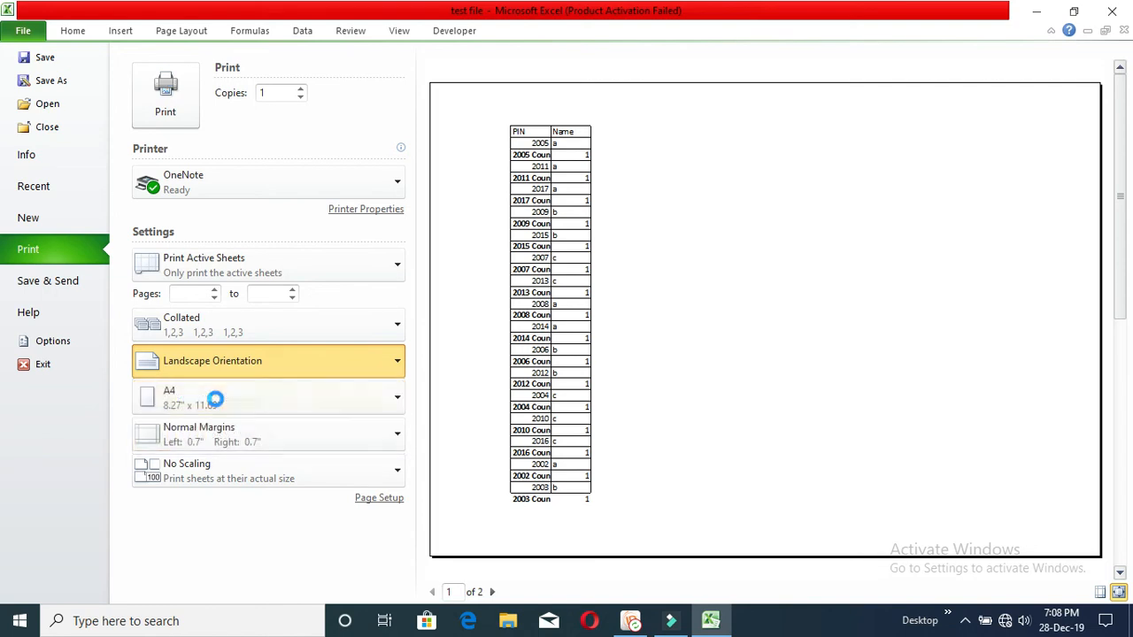
left_click(269, 429)
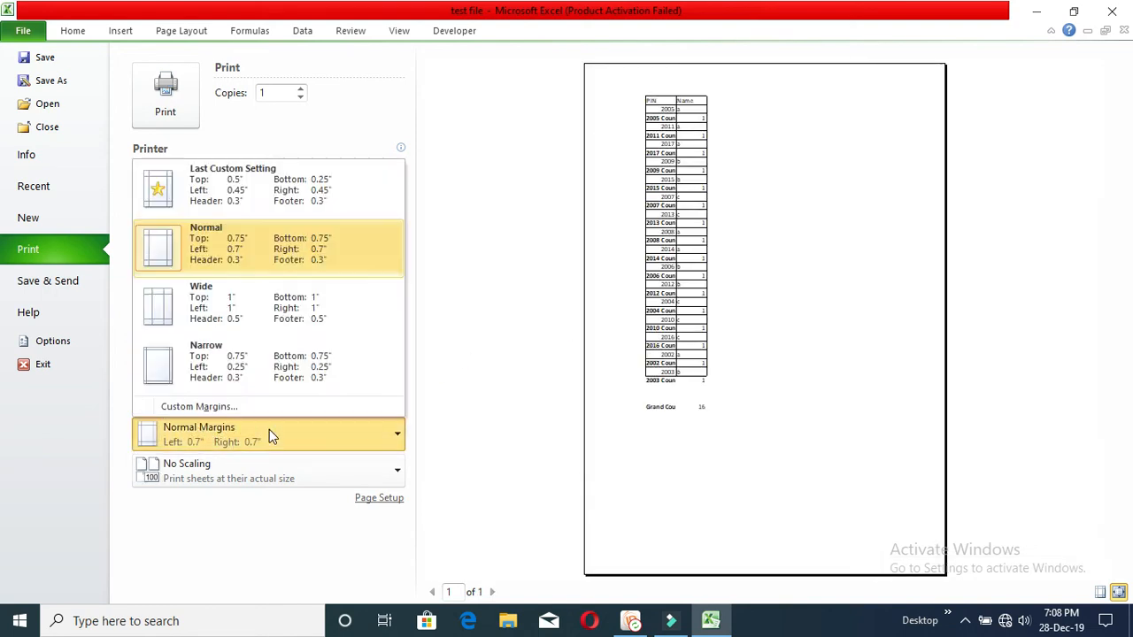
left_click(214, 245)
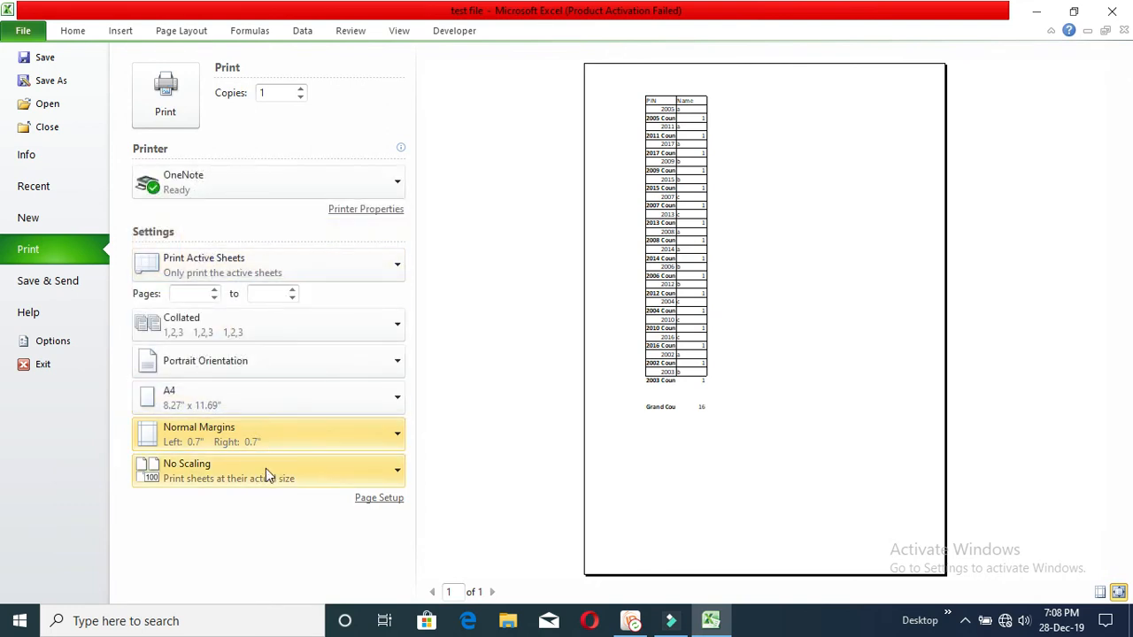
Try the Landscape orientation in the OneNote printer properties, switch back to Portrait, and confirm.
left_click(363, 215)
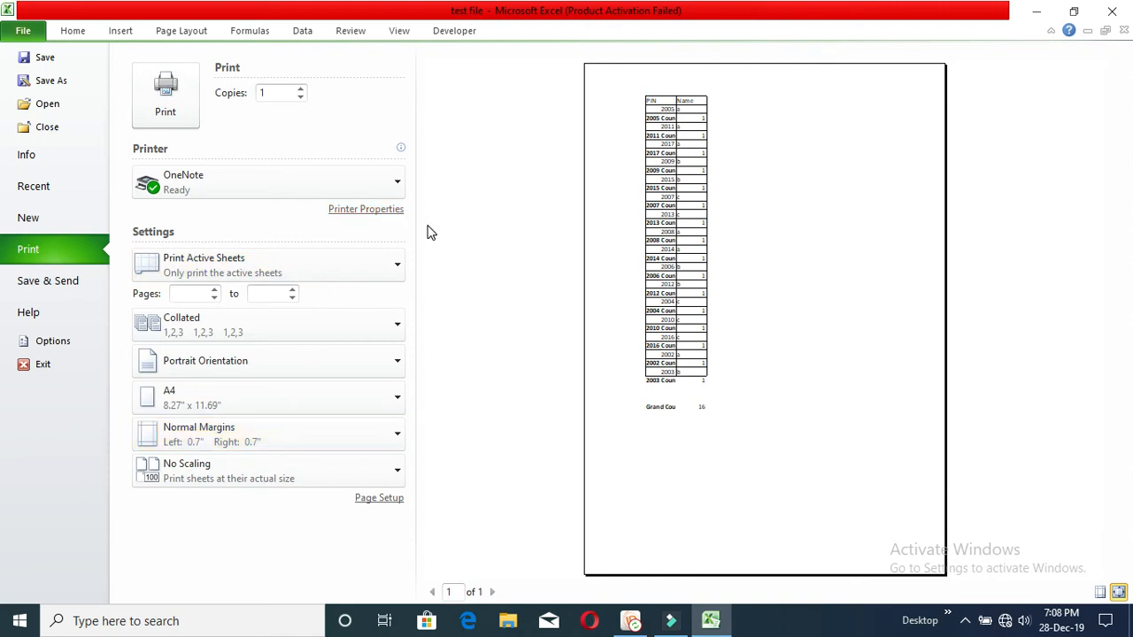
left_click(146, 93)
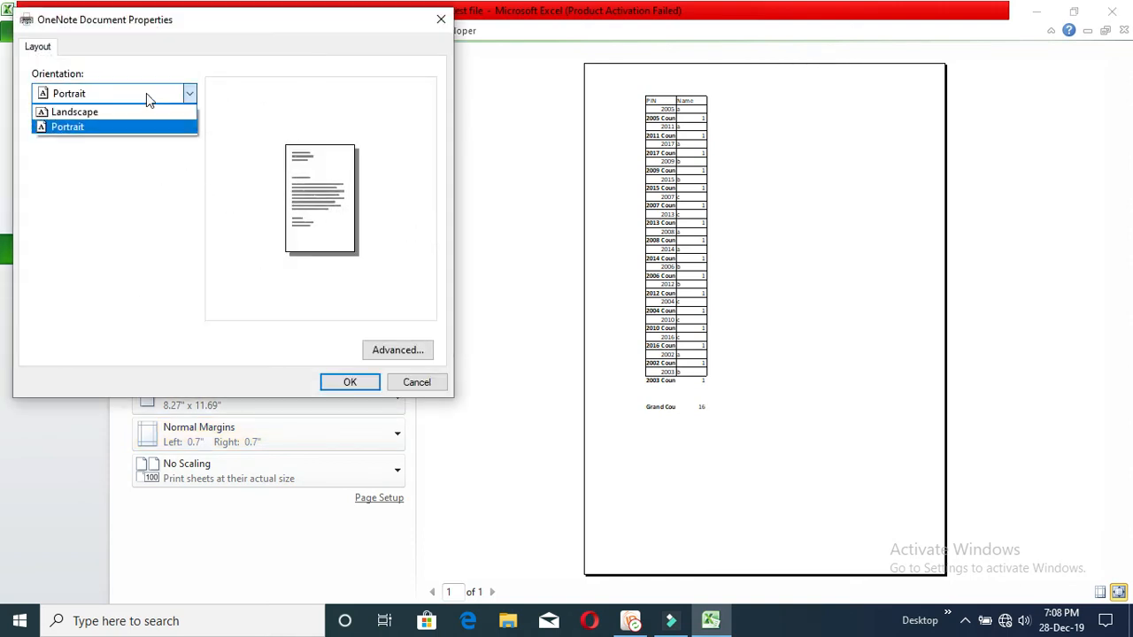
left_click(115, 112)
left_click(118, 95)
left_click(101, 125)
left_click(350, 382)
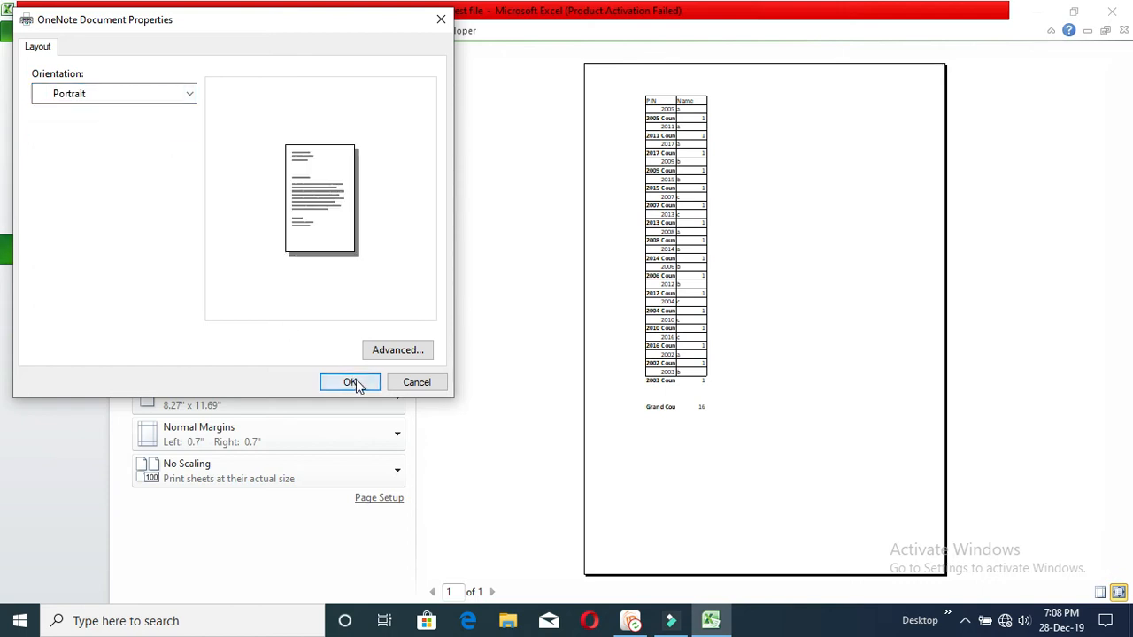
Open Page Setup and keep Portrait orientation, A4 paper size and 300 dpi print quality.
left_click(388, 498)
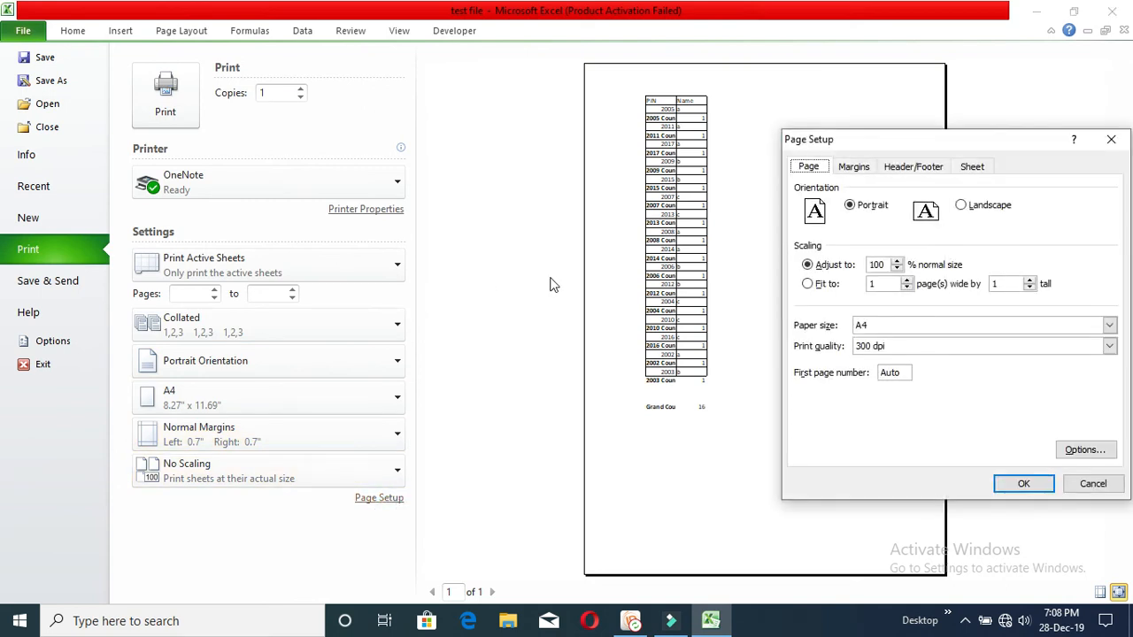
left_click_drag(873, 143, 575, 100)
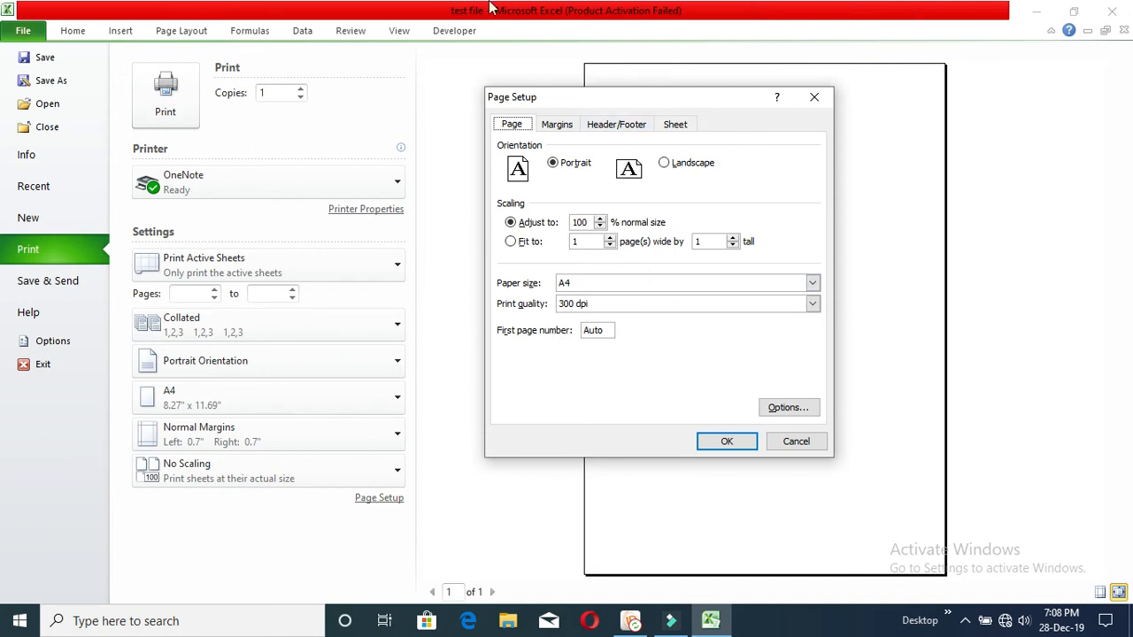
left_click(670, 168)
left_click(562, 169)
left_click(605, 284)
left_click(606, 285)
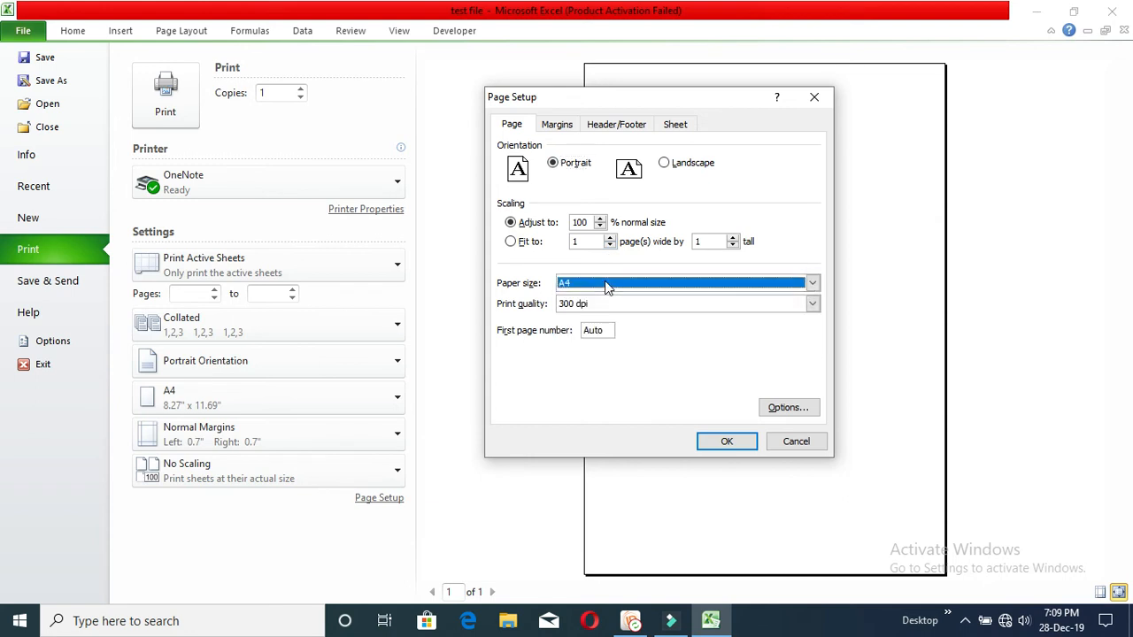
left_click(604, 303)
left_click(604, 303)
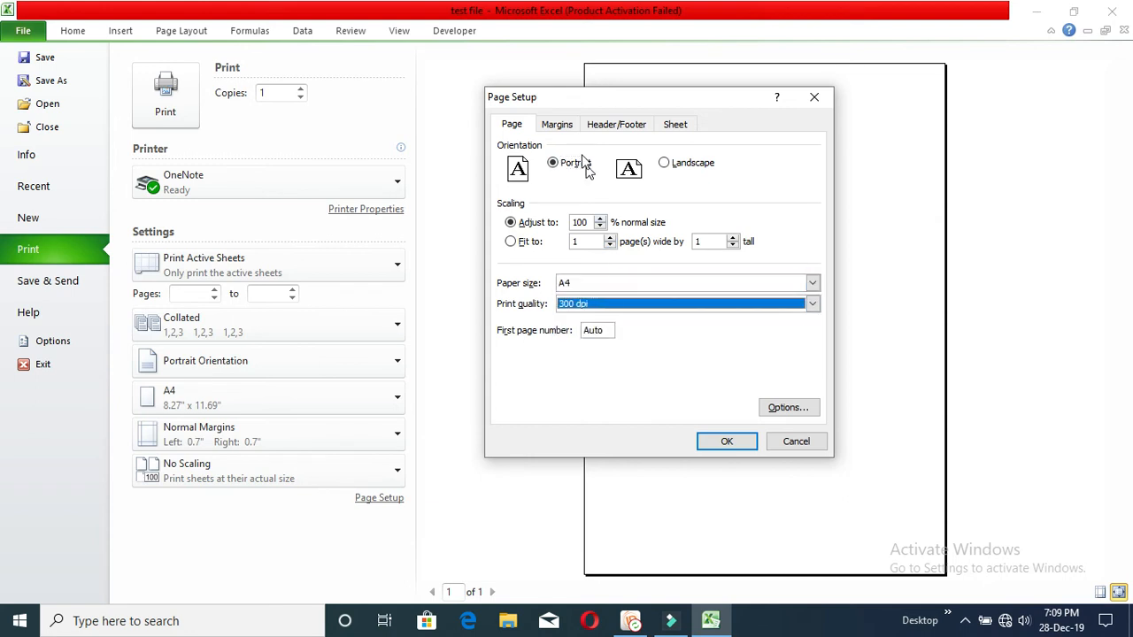
Set the left page margin to 0.45 and bring up the header and footer settings.
left_click(556, 124)
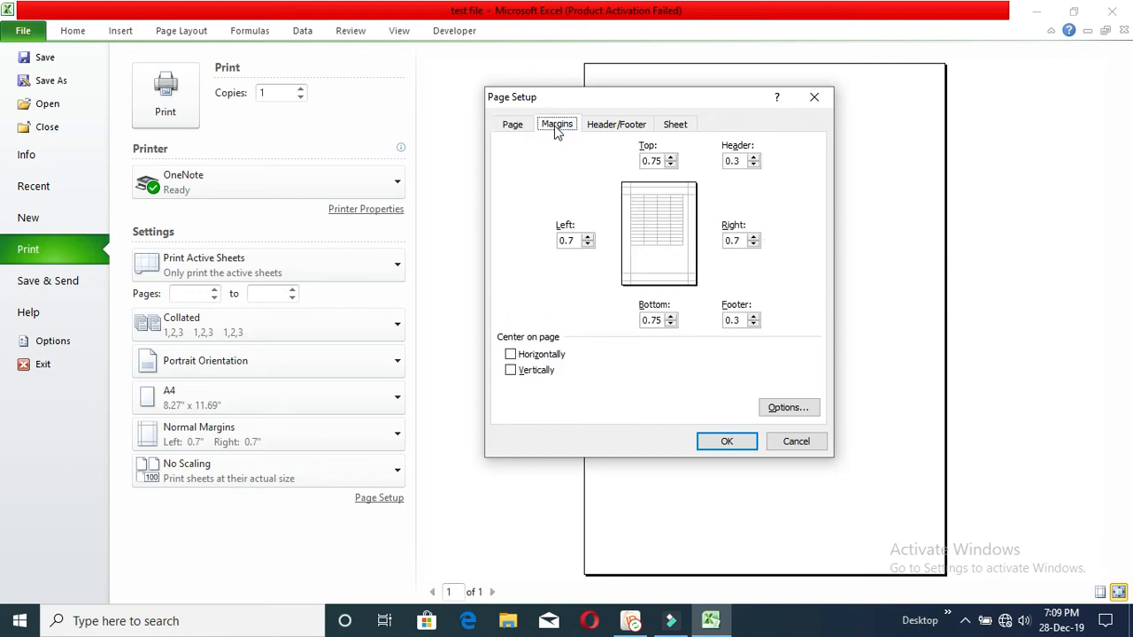
left_click_drag(664, 106, 349, 101)
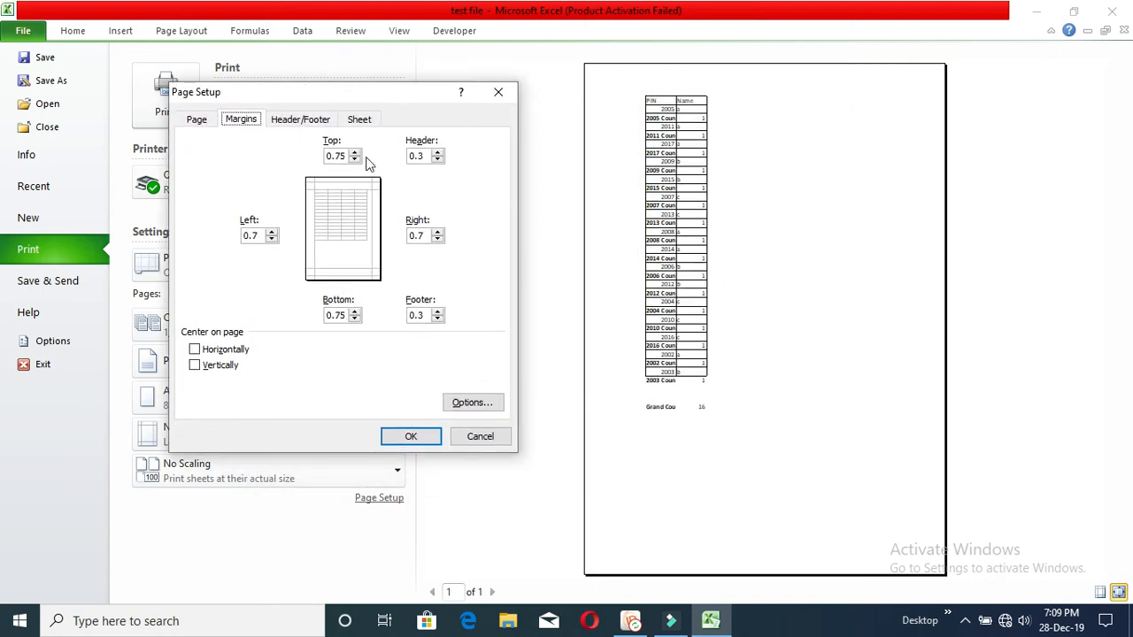
left_click(273, 239)
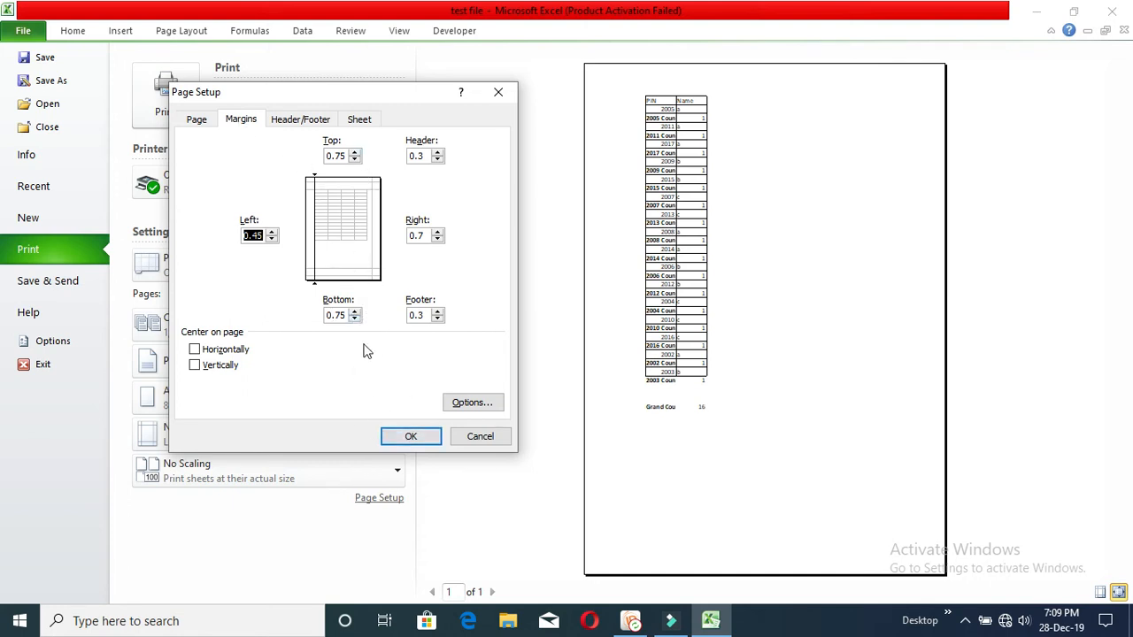
left_click(298, 121)
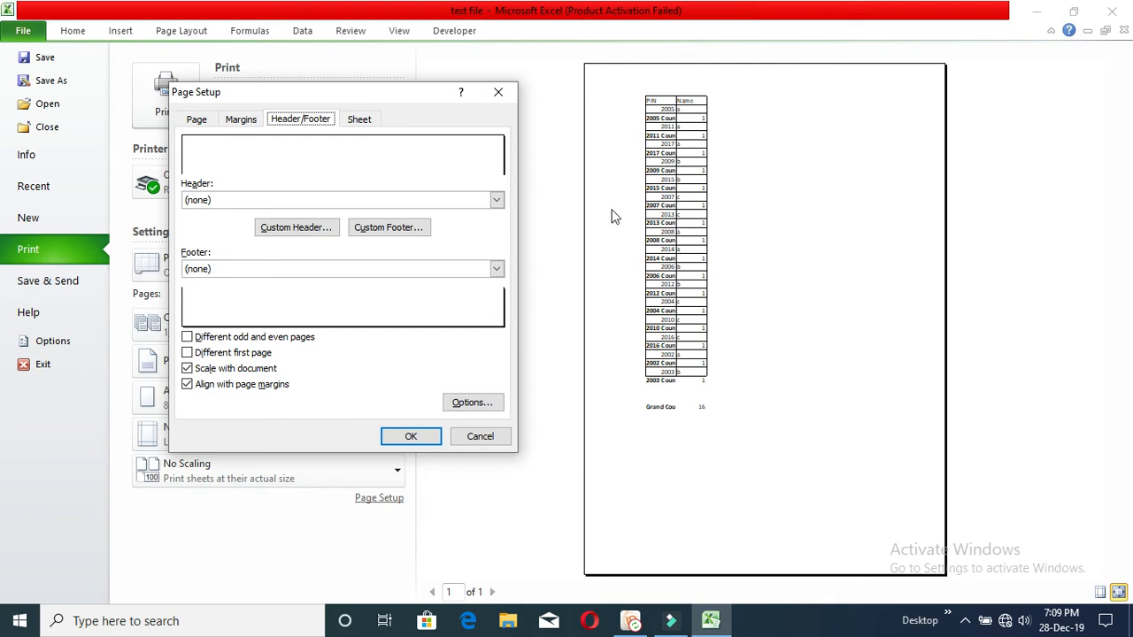
left_click(309, 231)
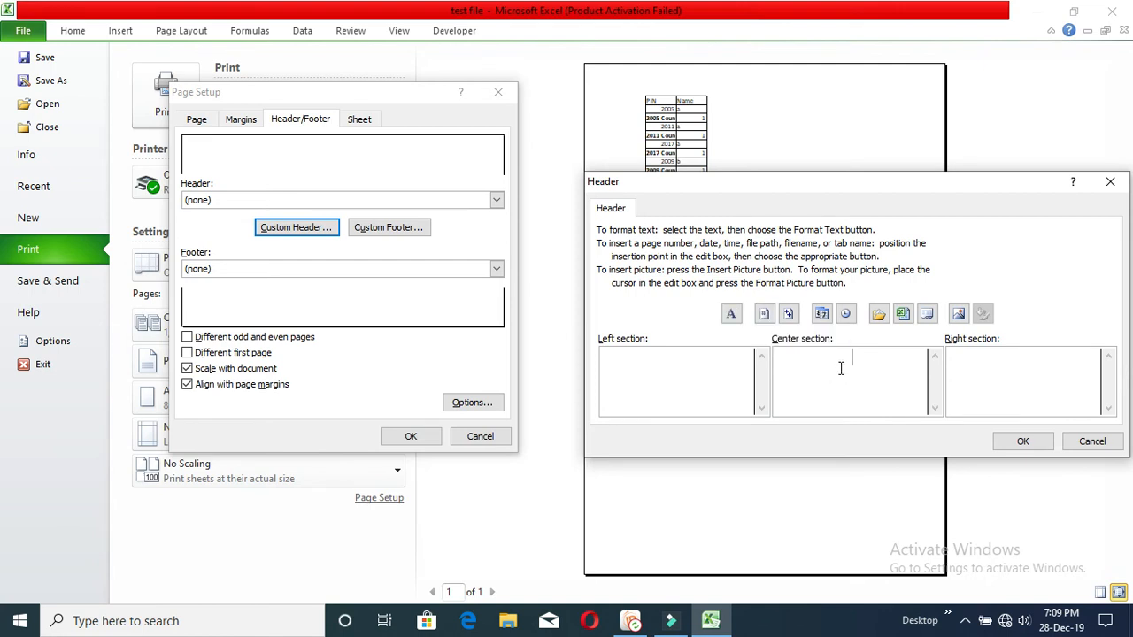
left_click(764, 314)
left_click(788, 314)
left_click(756, 355)
left_click(823, 314)
left_click(1093, 445)
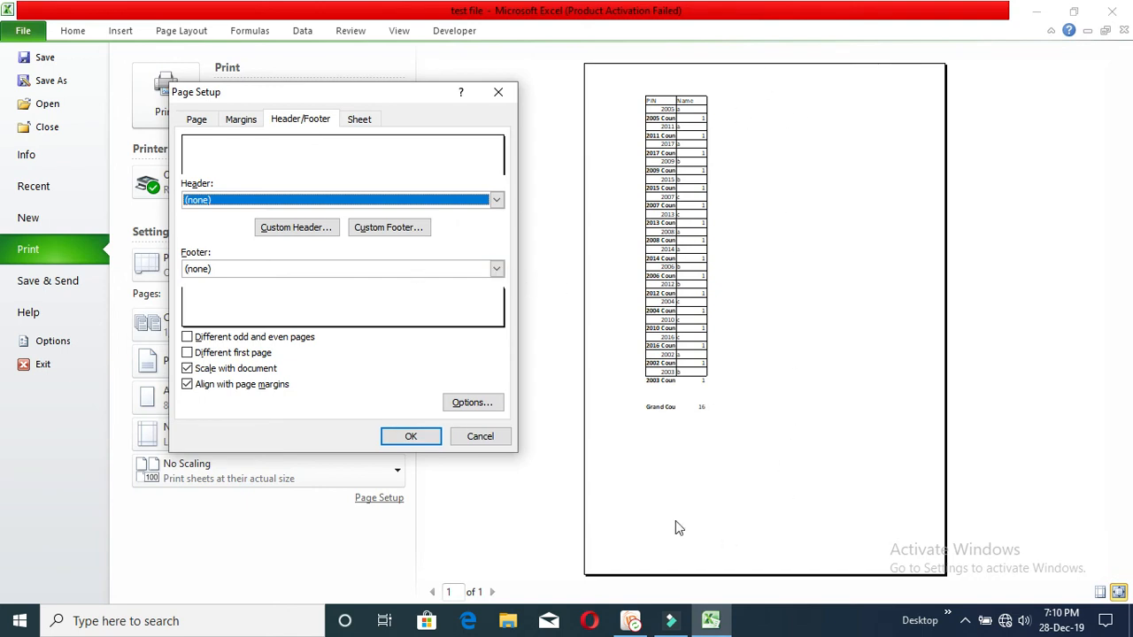
Create a custom header with the total page count &[Pages] in the center section and apply the page setup.
left_click(299, 230)
left_click(844, 360)
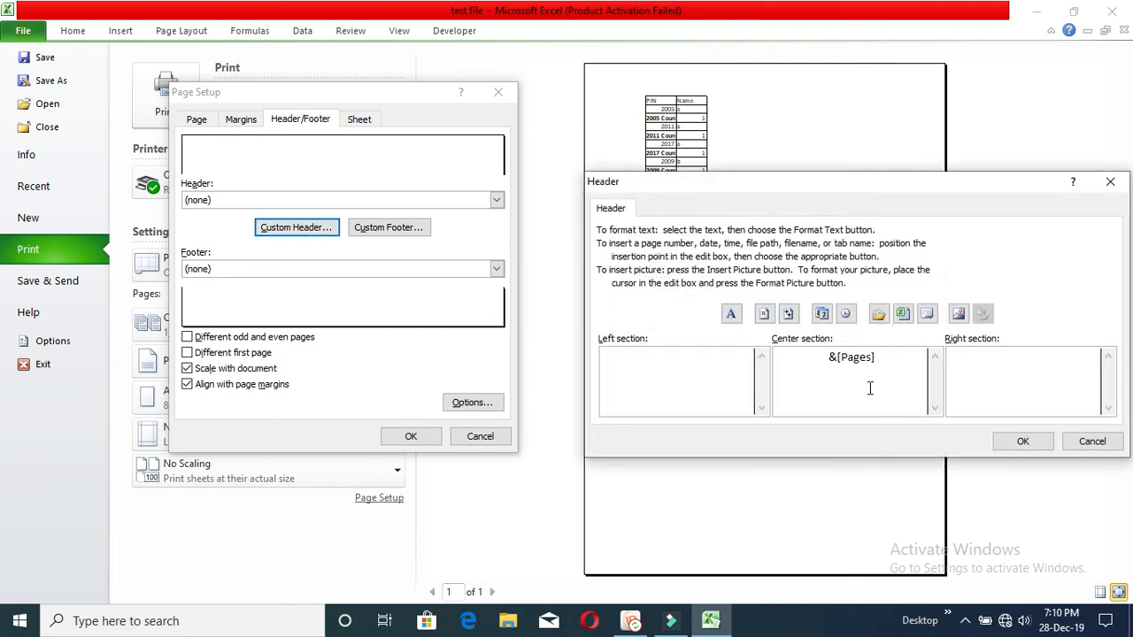
left_click(1020, 443)
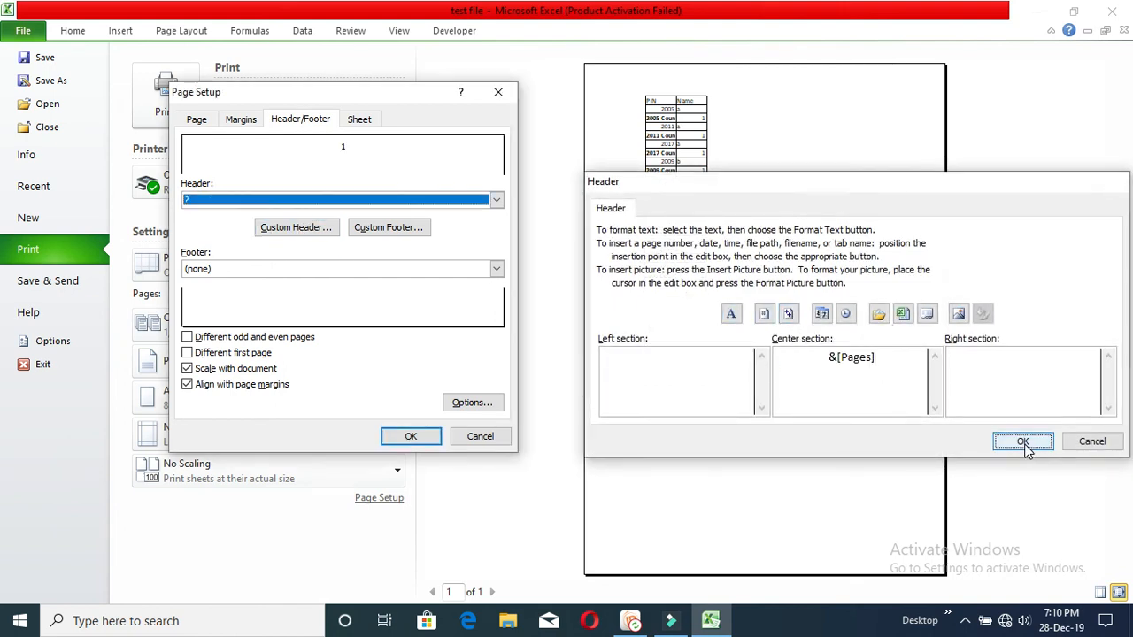
left_click(431, 435)
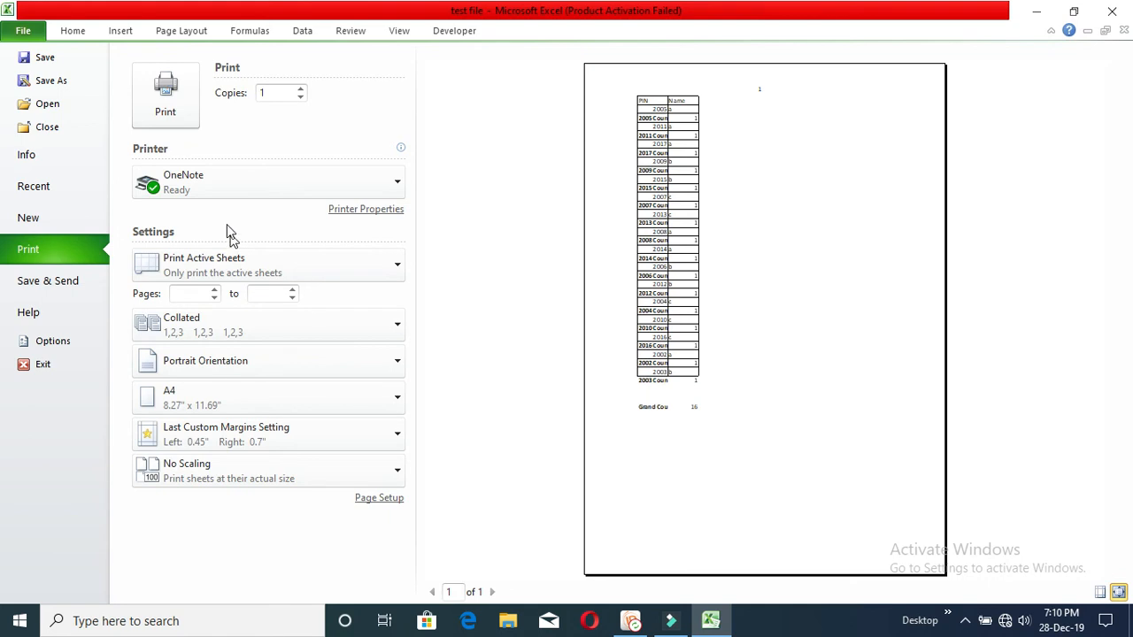
Add the text "Page-" before &[Pages] in the custom header's center section and apply the page setup.
left_click(381, 498)
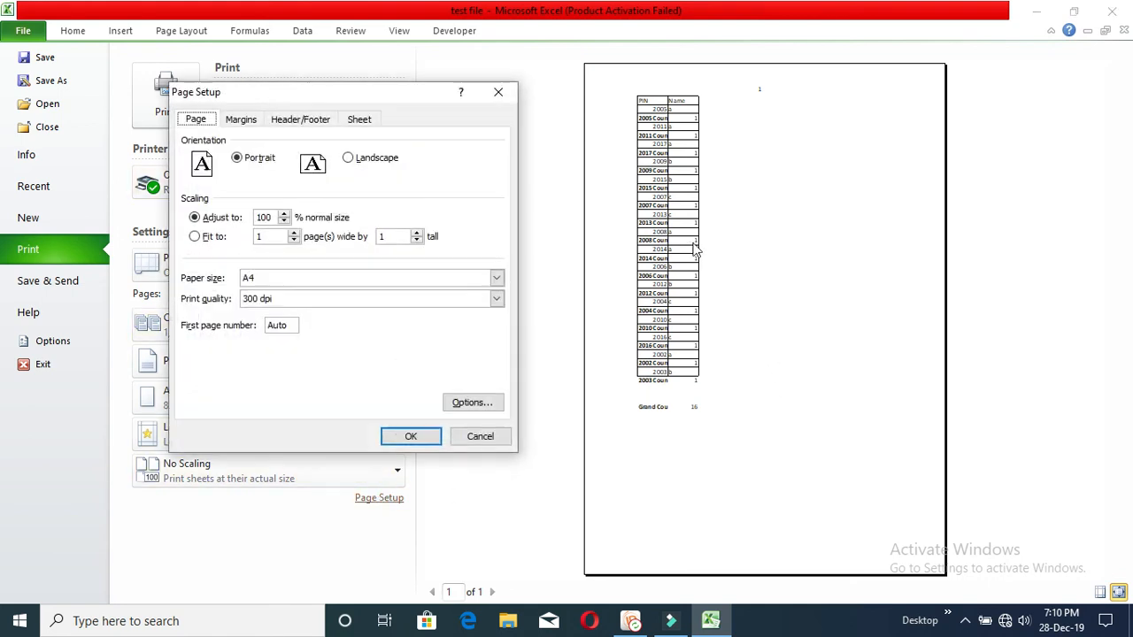
left_click(287, 126)
left_click(303, 227)
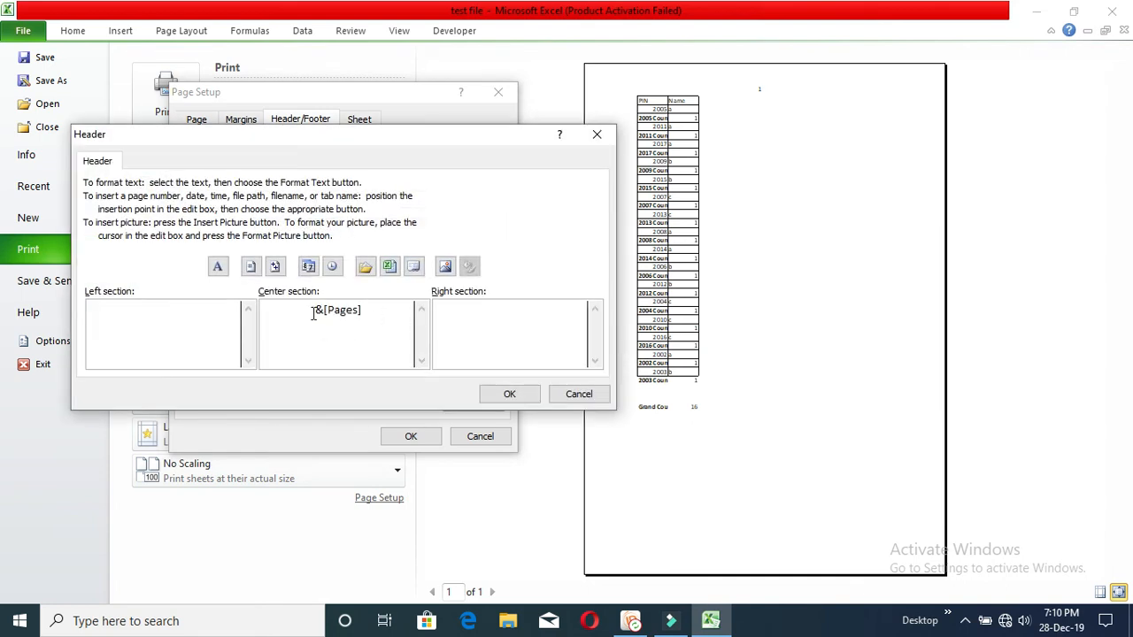
type("Page-")
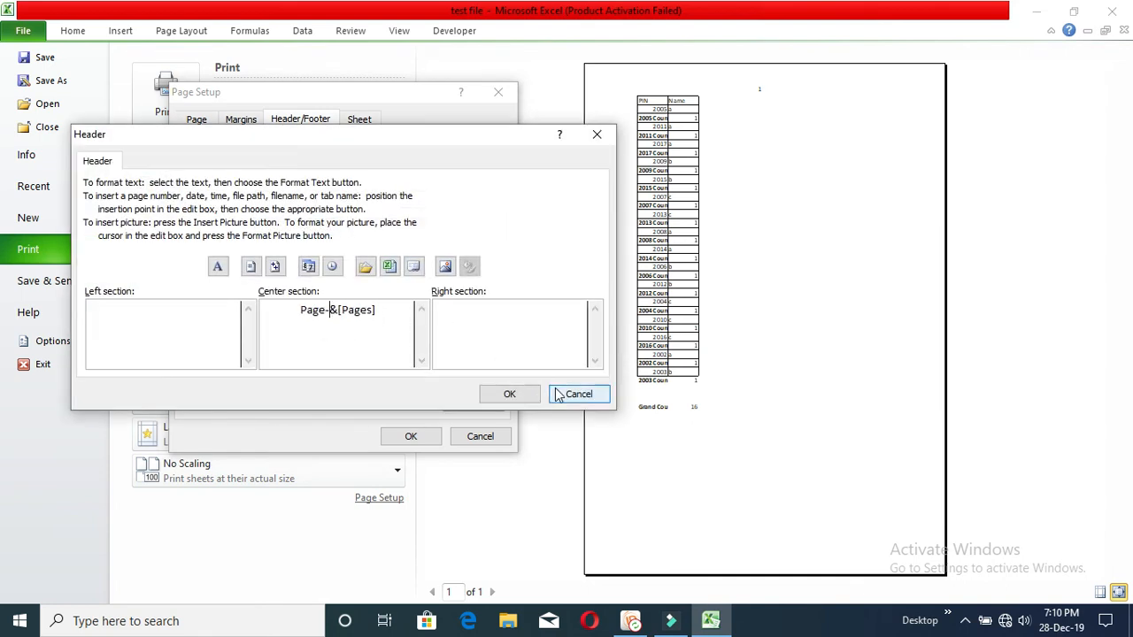
left_click(509, 394)
left_click(407, 436)
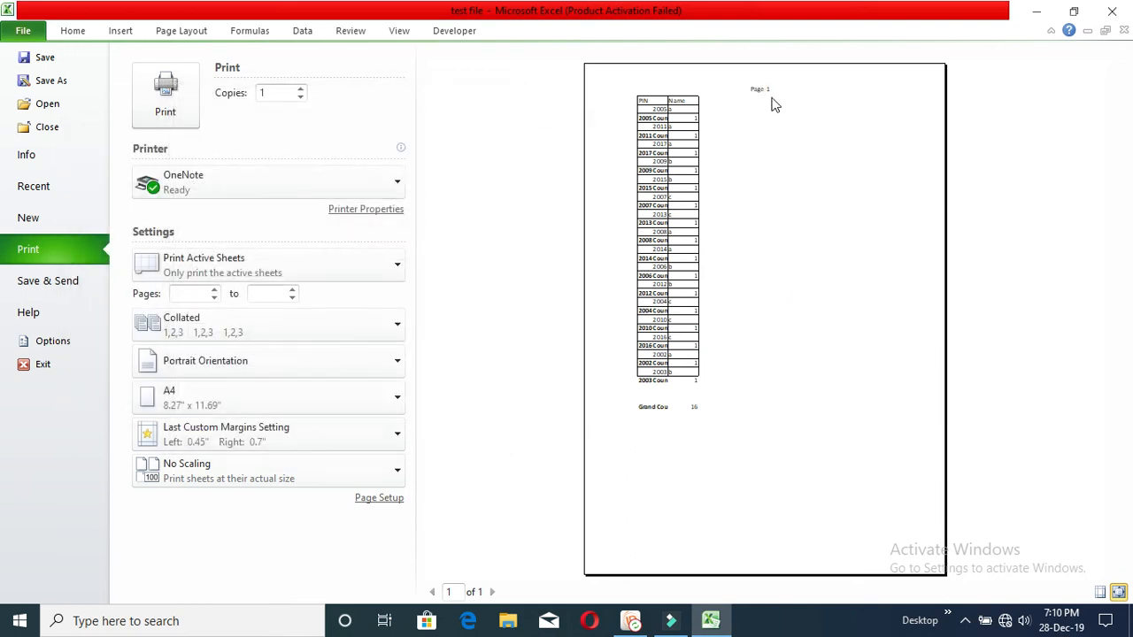
Turn on printing of gridlines in the page setup's sheet options and apply it.
left_click(376, 497)
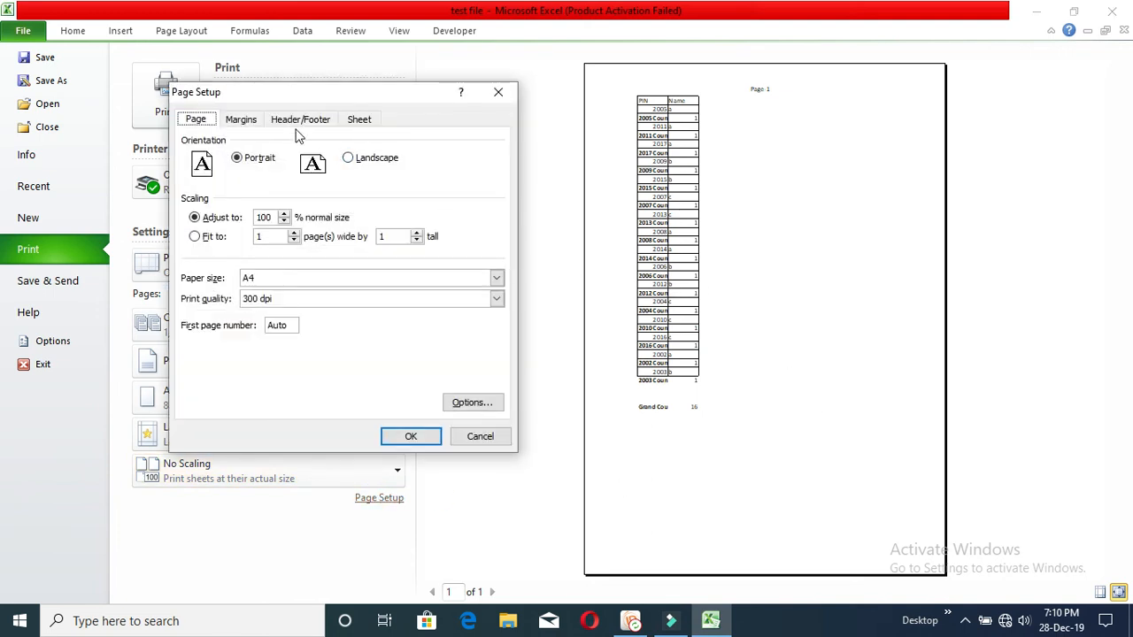
left_click(359, 120)
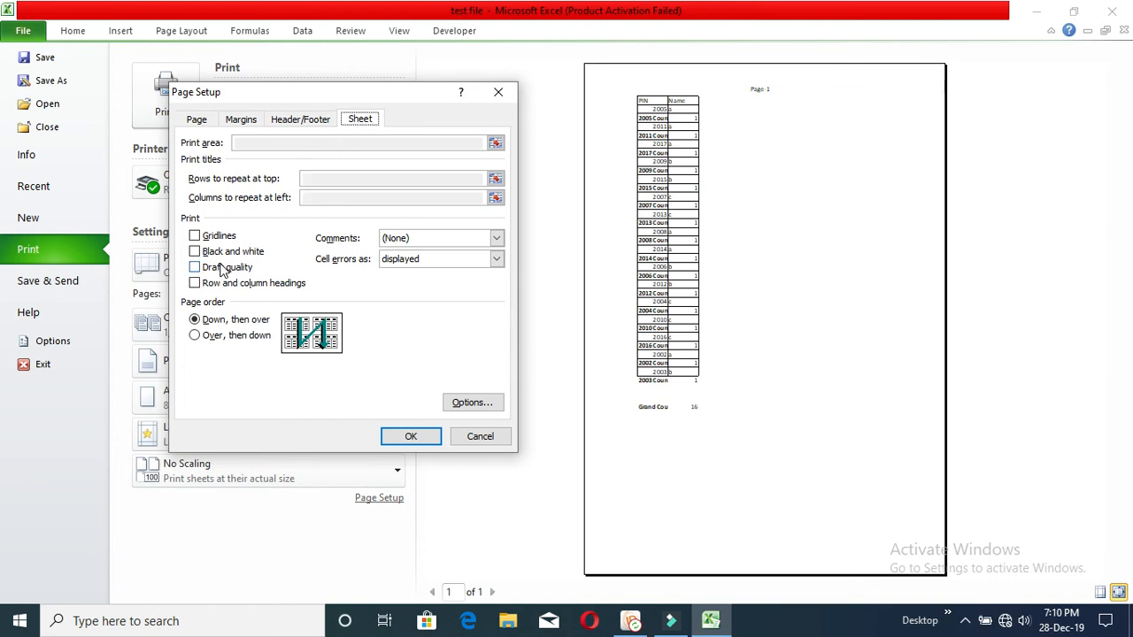
left_click(198, 239)
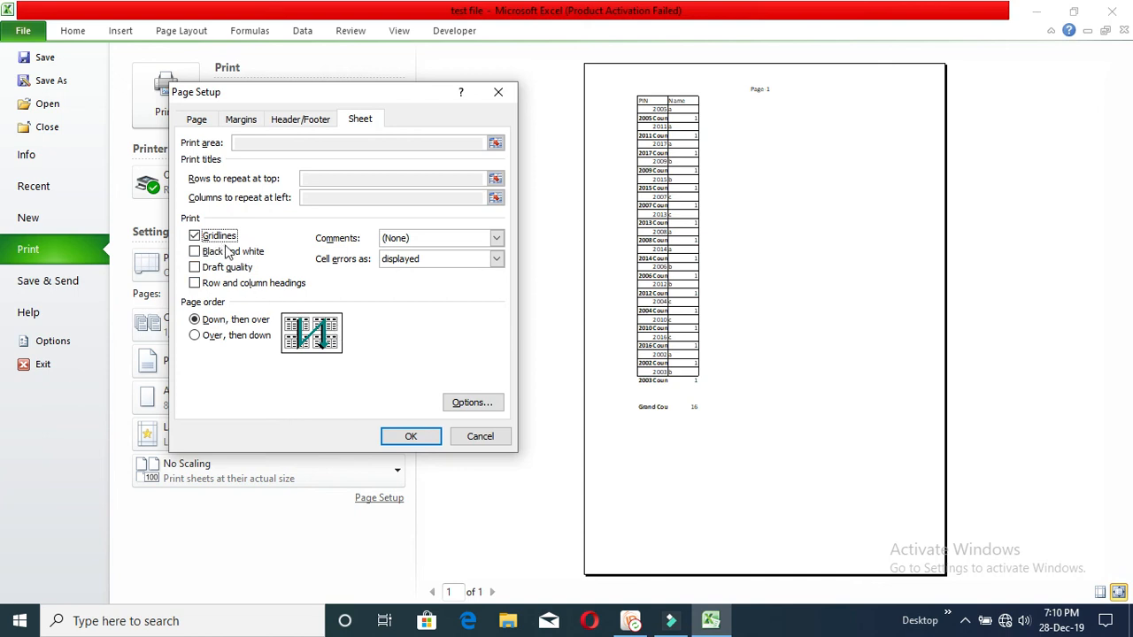
left_click(412, 436)
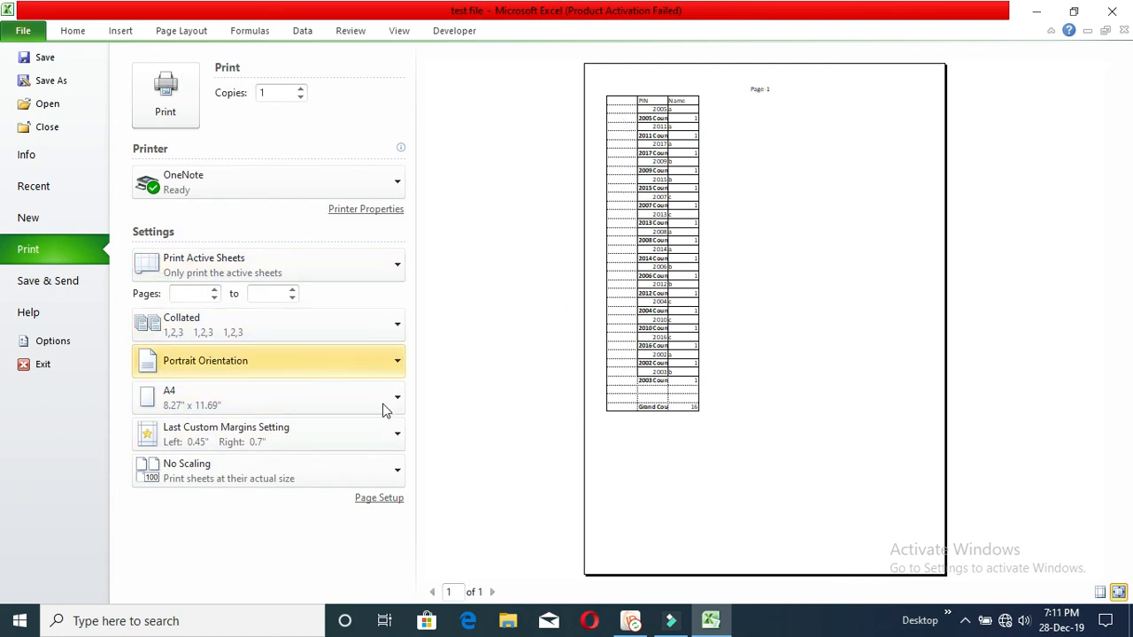
Try adjusting the print scaling percentage, reset it to 100% normal size, and cancel the page setup.
left_click(395, 499)
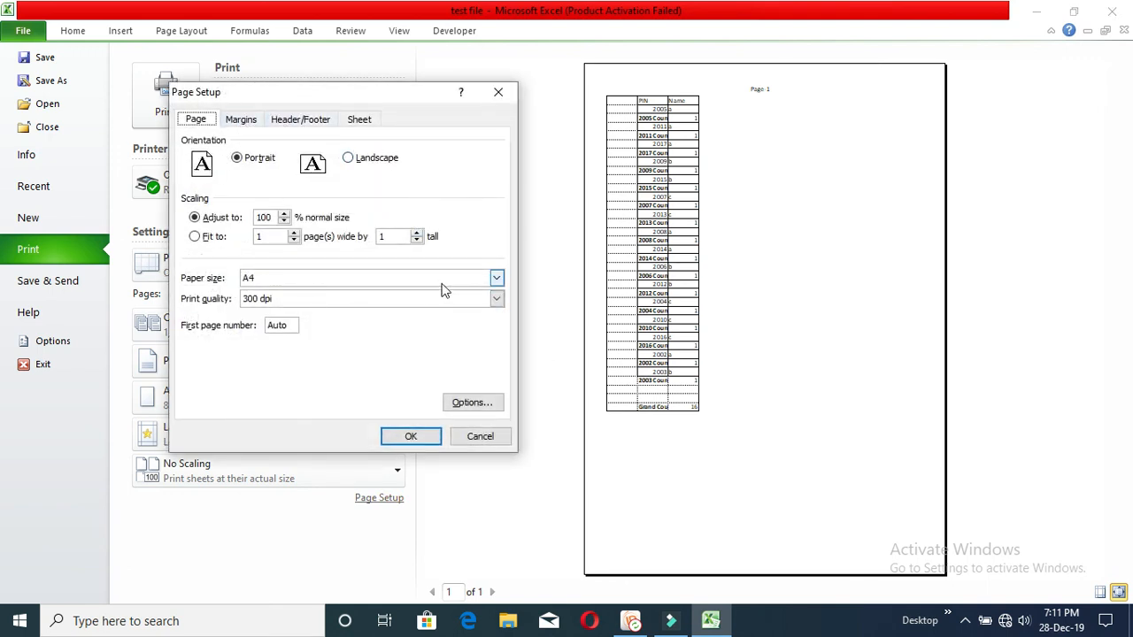
double_click(271, 220)
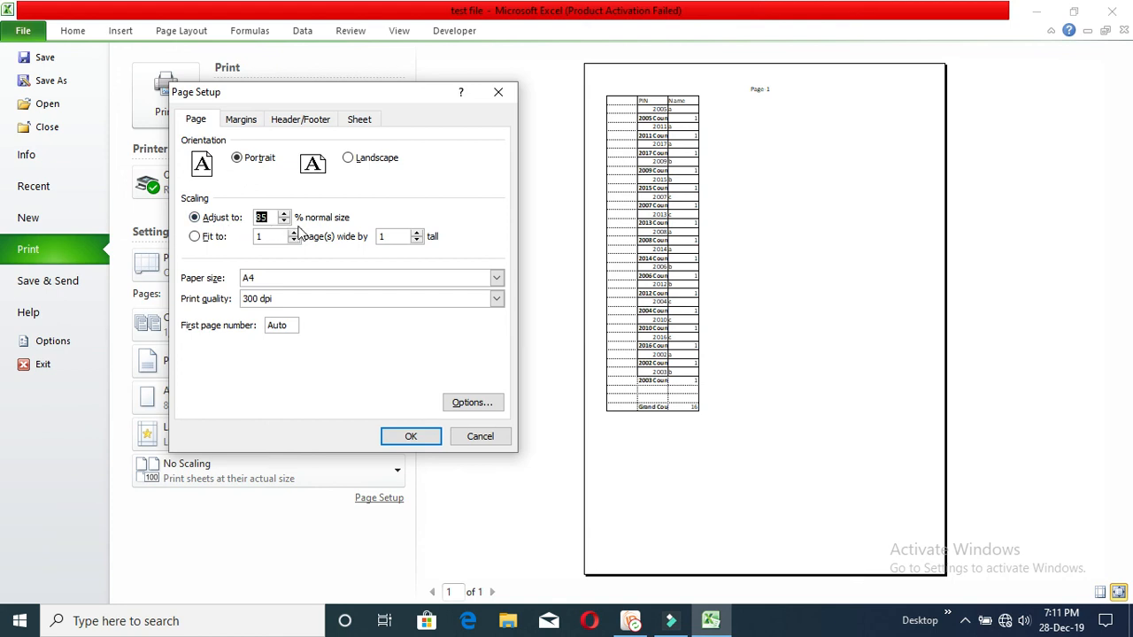
left_click_drag(274, 217, 261, 216)
type("100")
left_click(480, 437)
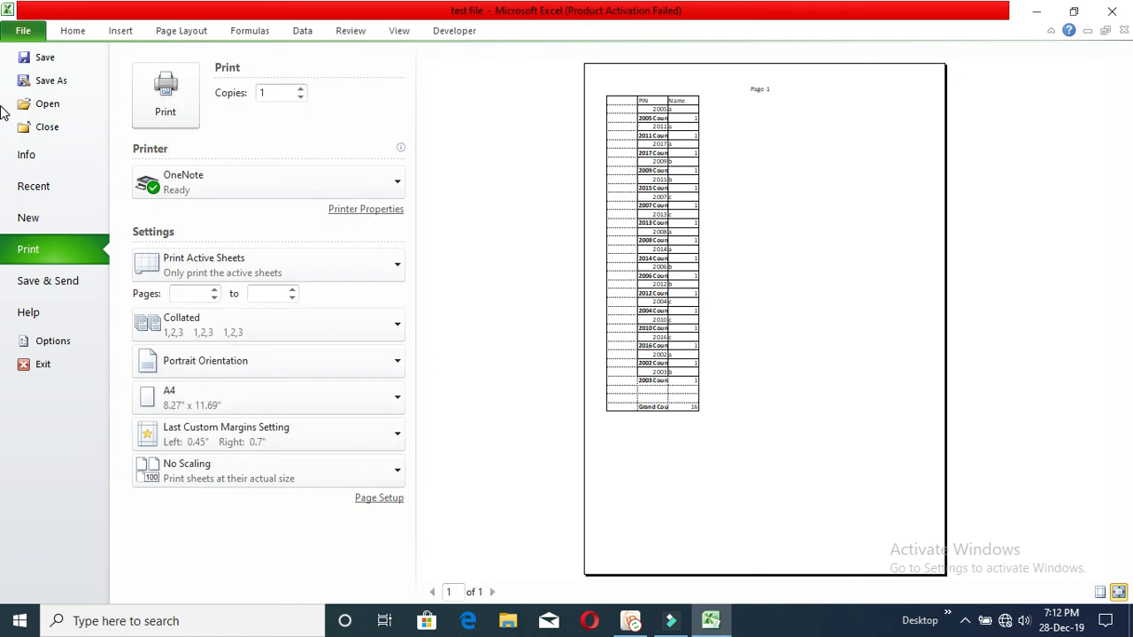
Save the workbook, then check its print preview and return to the worksheet.
left_click(35, 59)
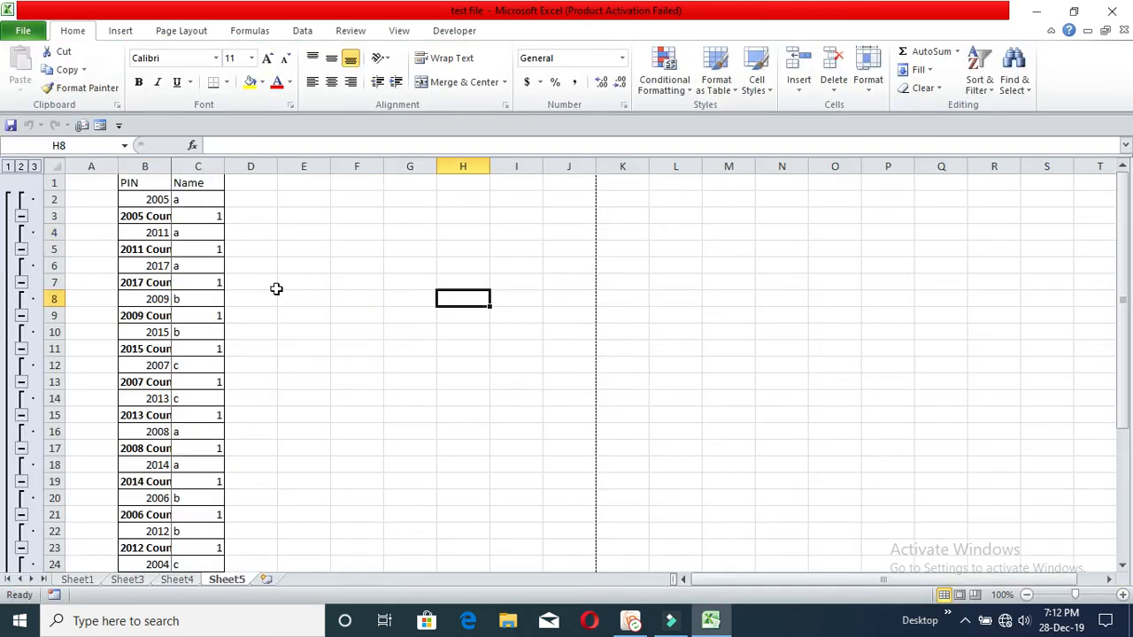
key("ctrl+p")
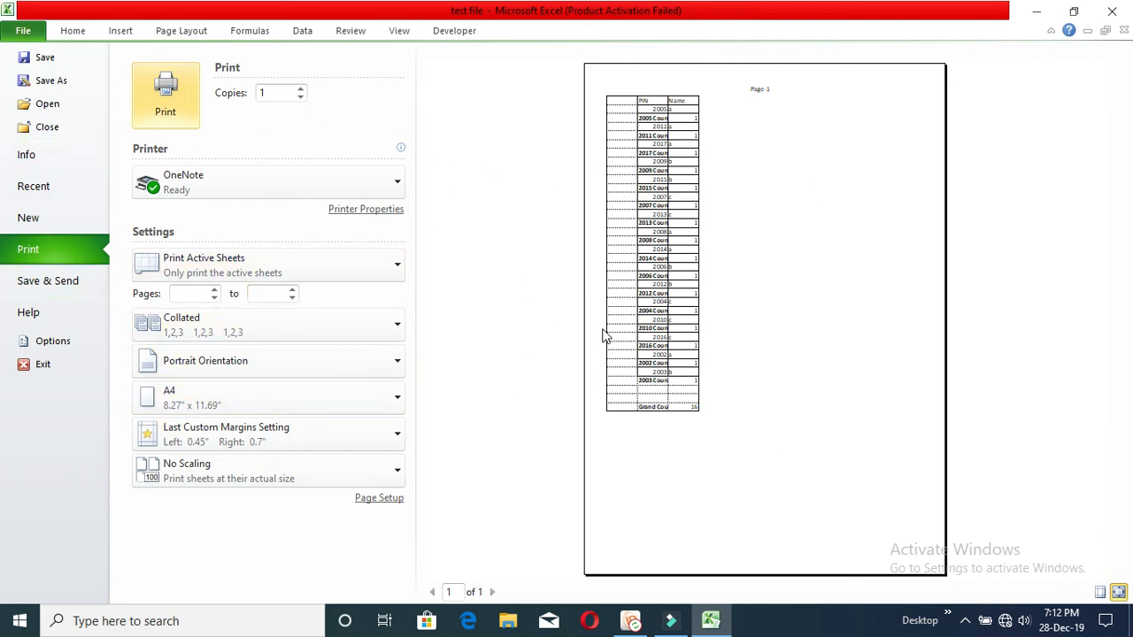
key("Escape")
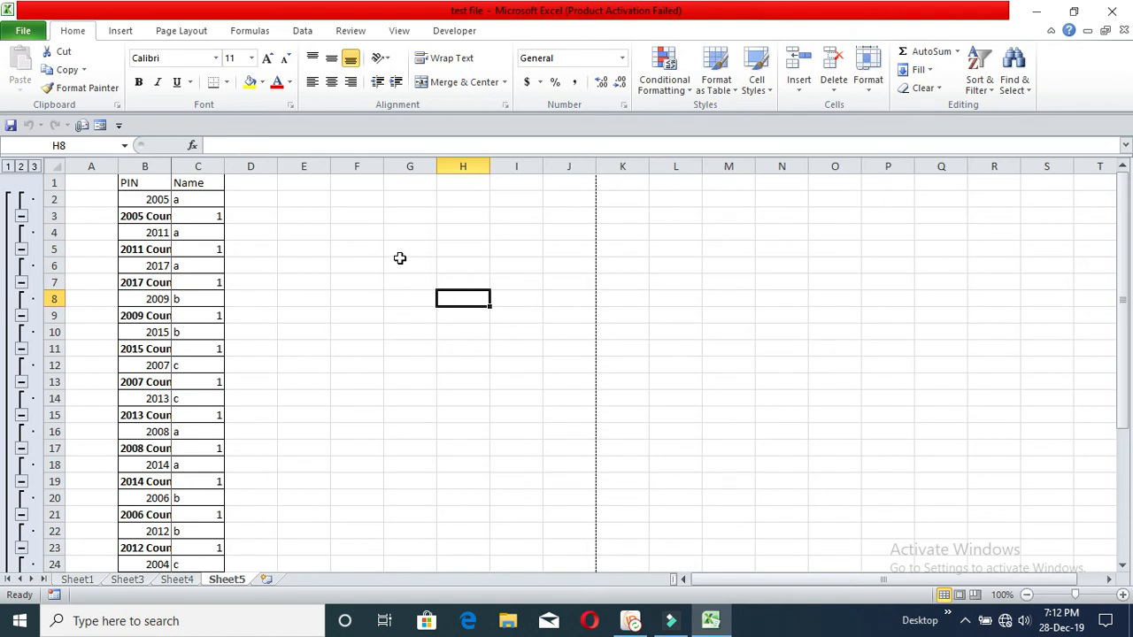